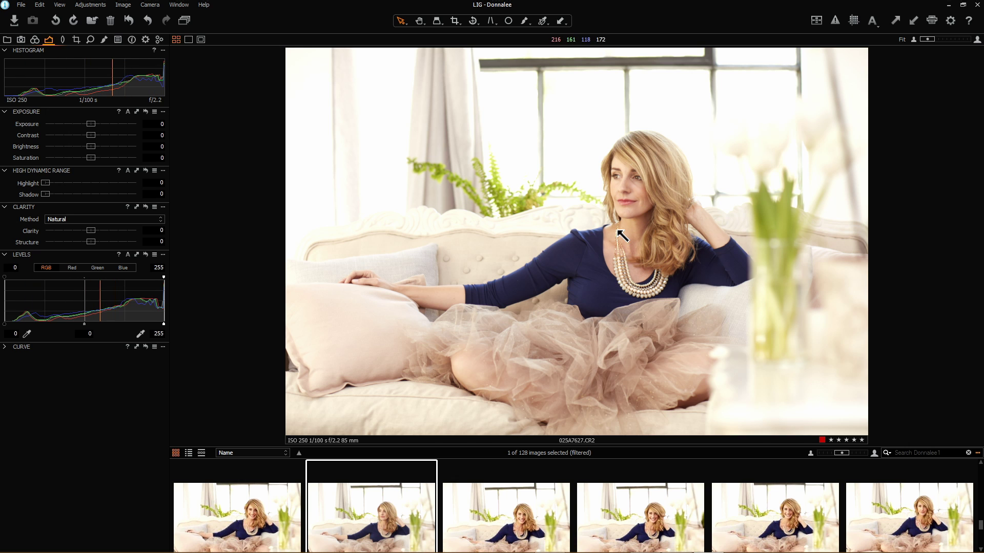
# Step: Set the photo's contrast to 10 and the High Dynamic Range highlight recovery to 30
pyautogui.moveTo(91, 135); pyautogui.dragTo(100, 135)
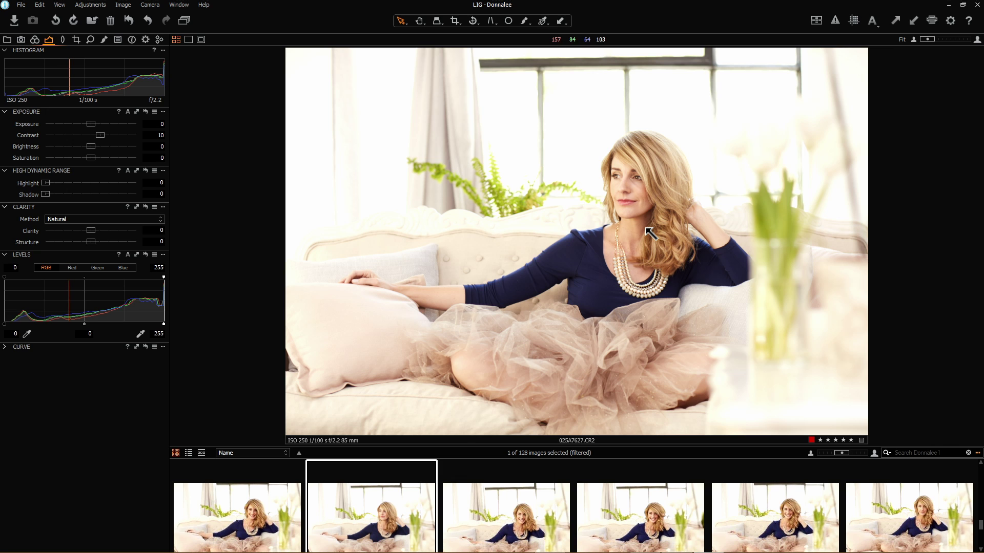
pyautogui.moveTo(47, 185); pyautogui.dragTo(89, 182)
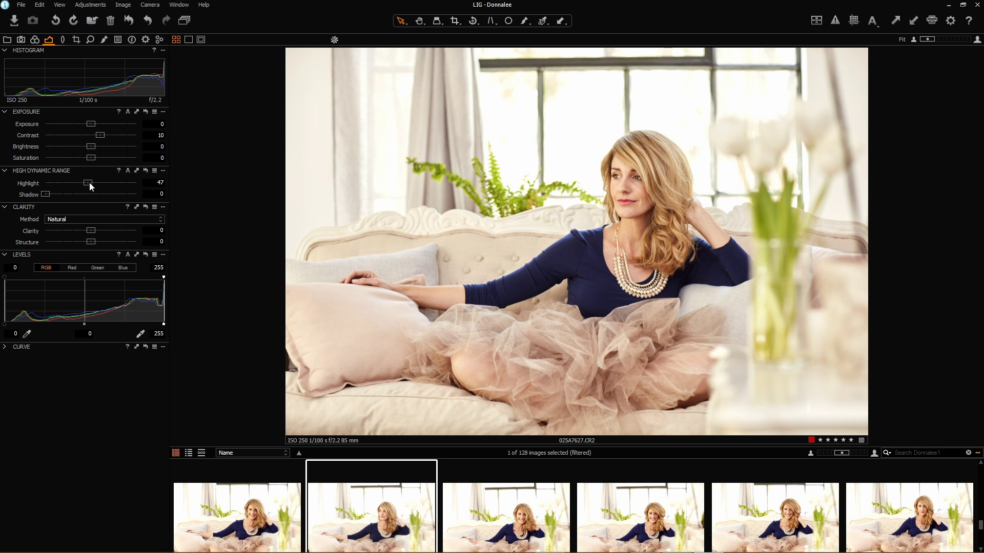
pyautogui.moveTo(89, 183); pyautogui.dragTo(136, 183)
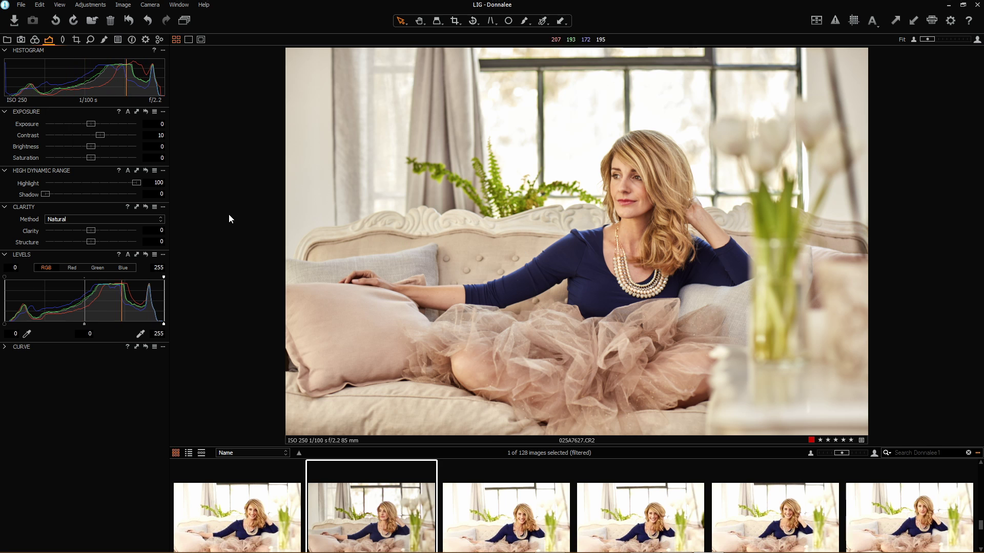
pyautogui.moveTo(137, 182); pyautogui.dragTo(84, 190)
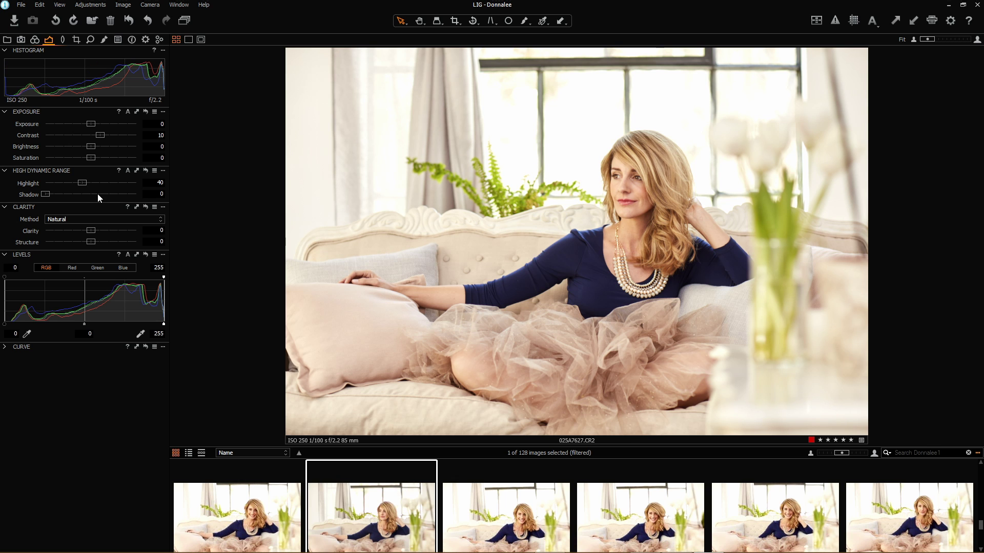
pyautogui.moveTo(84, 183); pyautogui.dragTo(75, 189)
# Step: Set the Natural clarity to 10 and the structure to 40, checking the detail on the woman up close
pyautogui.moveTo(90, 230); pyautogui.dragTo(93, 228)
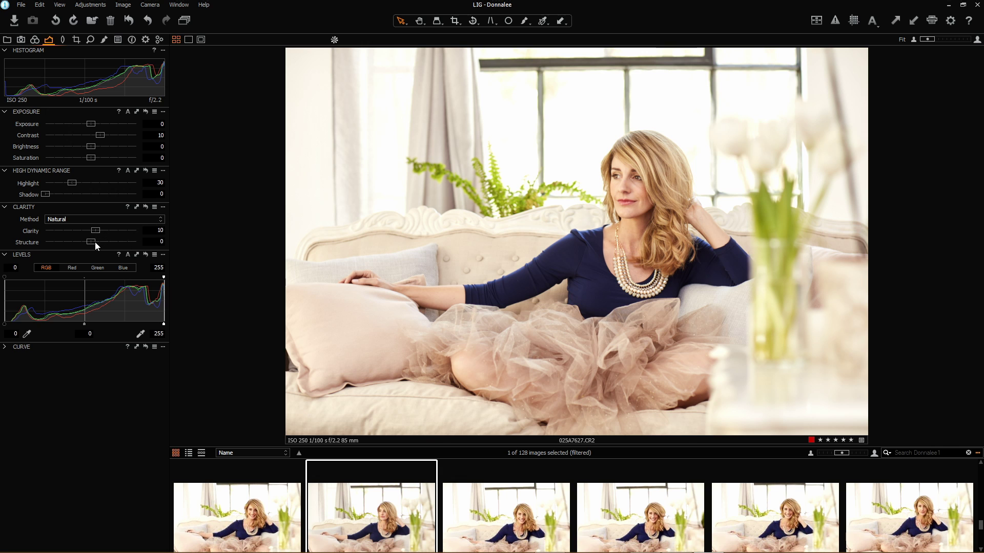
pyautogui.moveTo(91, 242); pyautogui.dragTo(109, 241)
pyautogui.scroll(1, 638, 233)
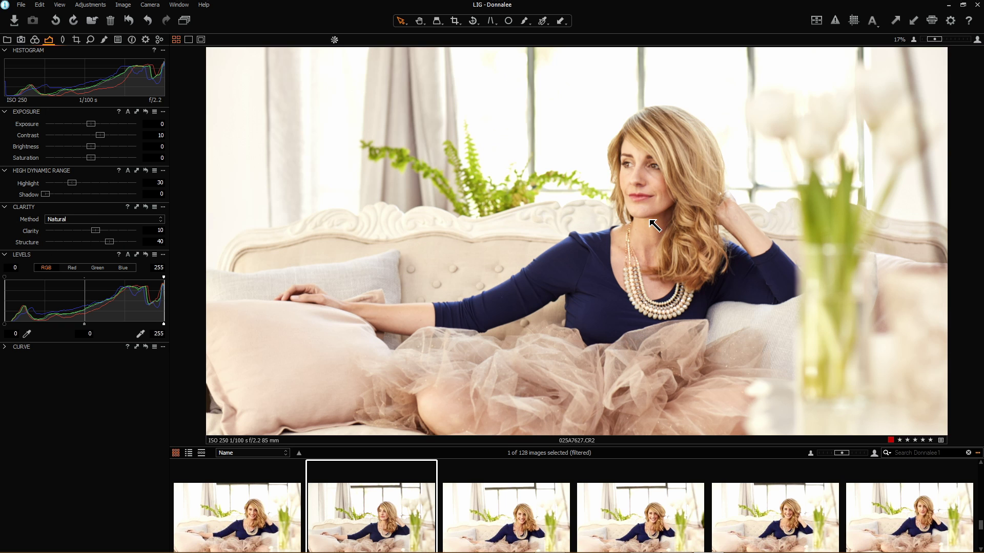
pyautogui.scroll(1, 655, 226)
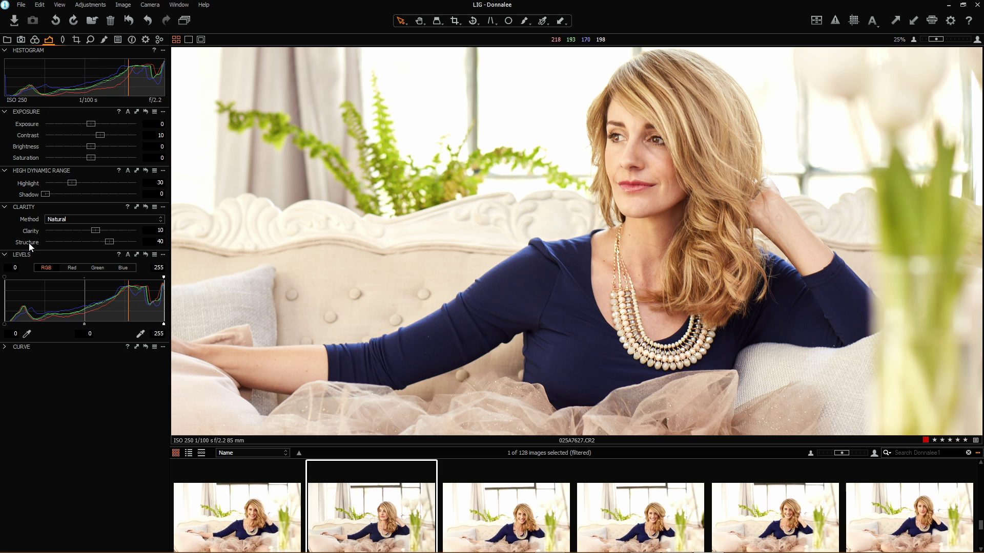
pyautogui.doubleClick(512, 204)
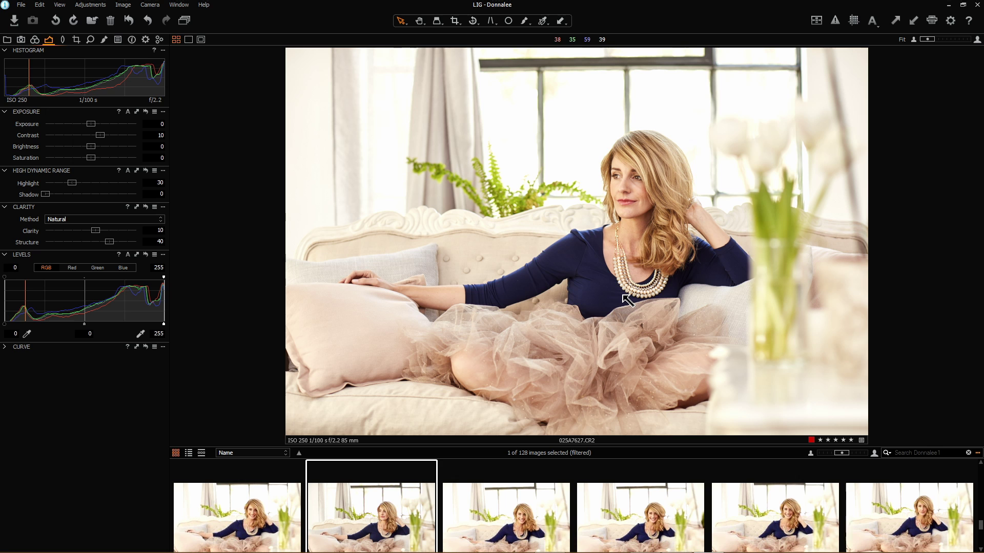
# Step: Sample the woman's navy top as a colour range in the advanced Color Editor
pyautogui.click(36, 37)
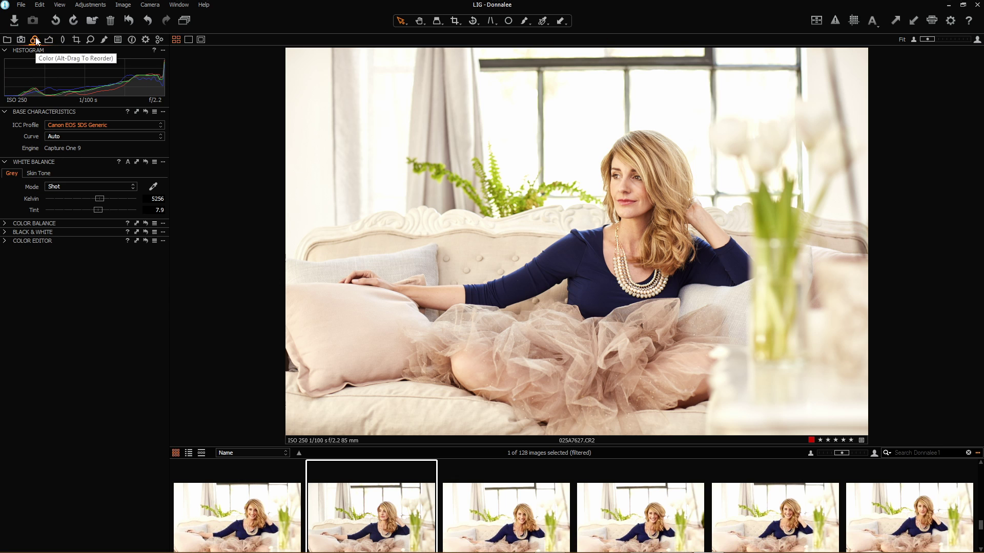
pyautogui.click(5, 242)
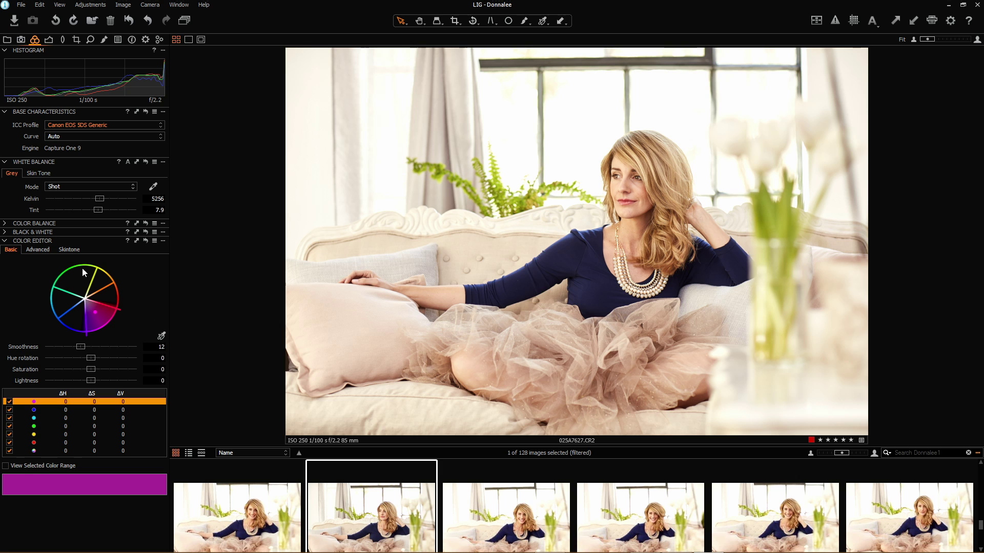
pyautogui.click(35, 251)
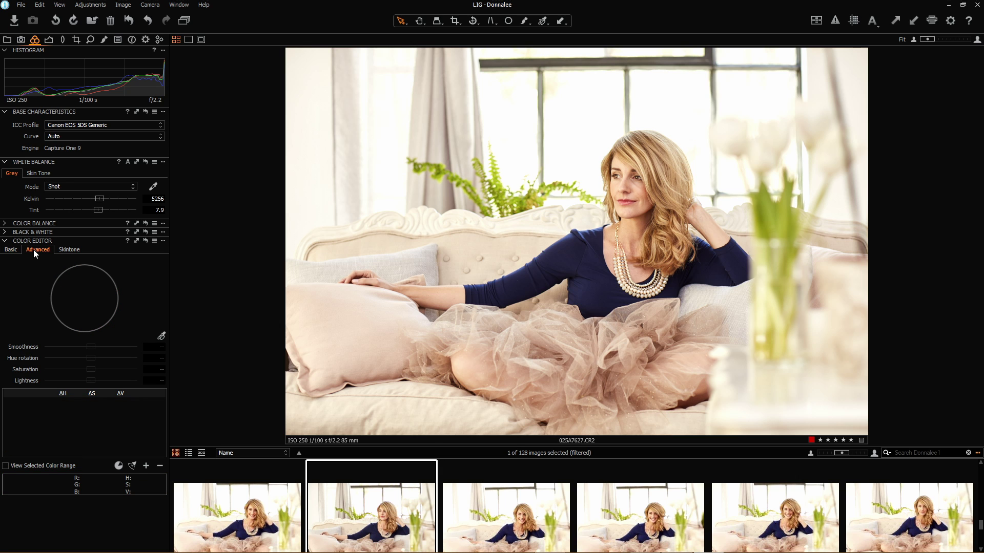
pyautogui.click(162, 338)
pyautogui.click(594, 290)
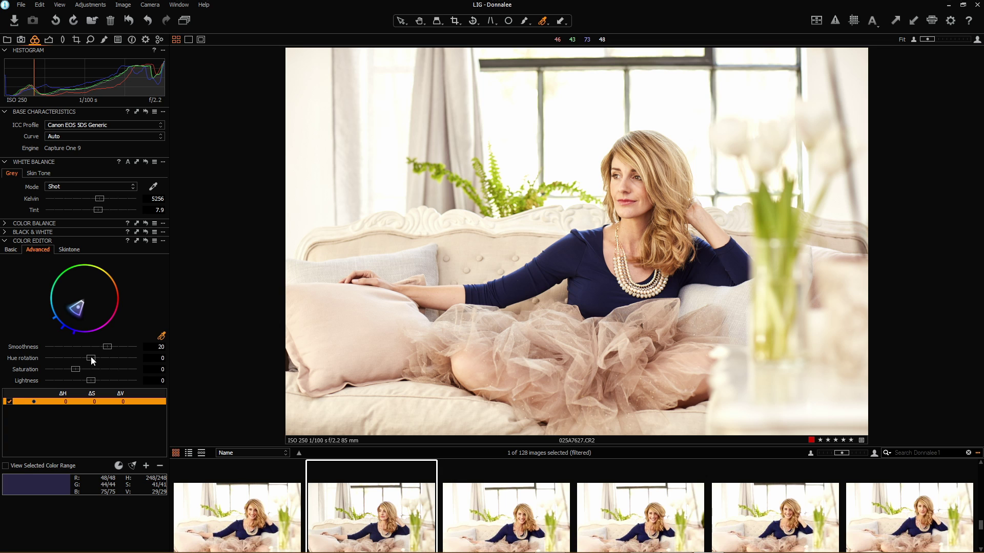
# Step: Try the hue rotation of the sampled navy range and set it to -30
pyautogui.moveTo(91, 358); pyautogui.dragTo(44, 358)
pyautogui.moveTo(45, 357); pyautogui.dragTo(92, 357)
pyautogui.moveTo(81, 355); pyautogui.dragTo(43, 360)
# Step: Raise the photo's overall saturation to 15 and inspect the woman more closely
pyautogui.click(49, 40)
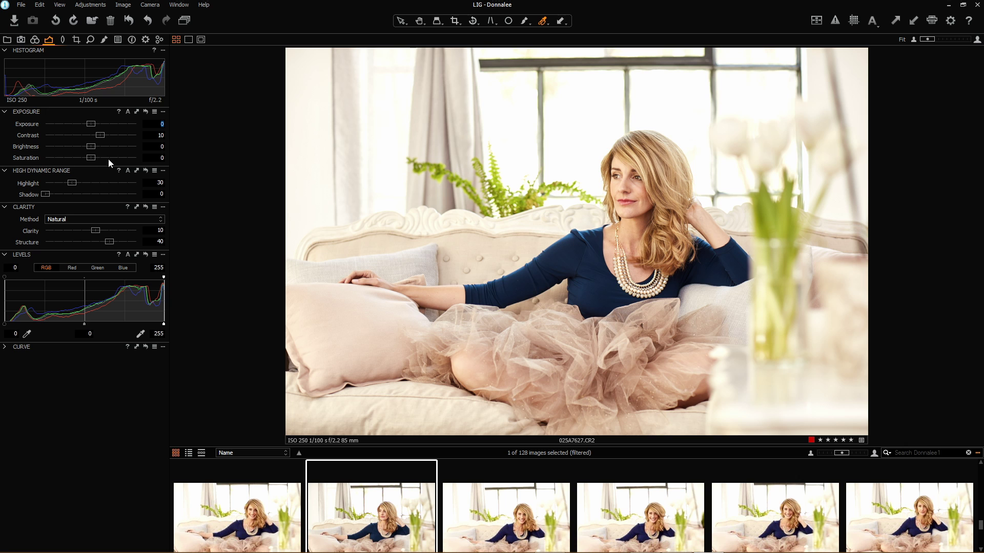
pyautogui.moveTo(91, 156); pyautogui.dragTo(101, 157)
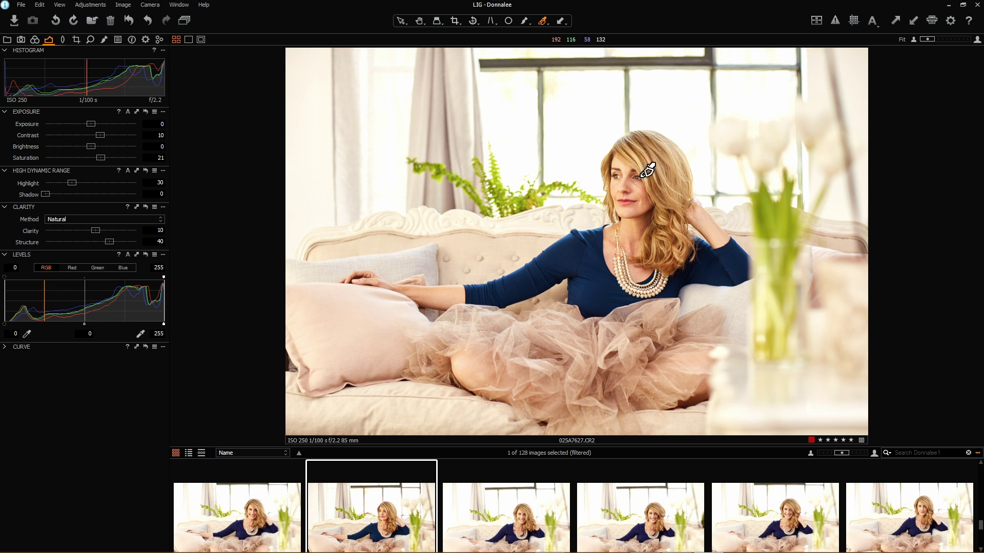
pyautogui.moveTo(101, 158); pyautogui.dragTo(98, 160)
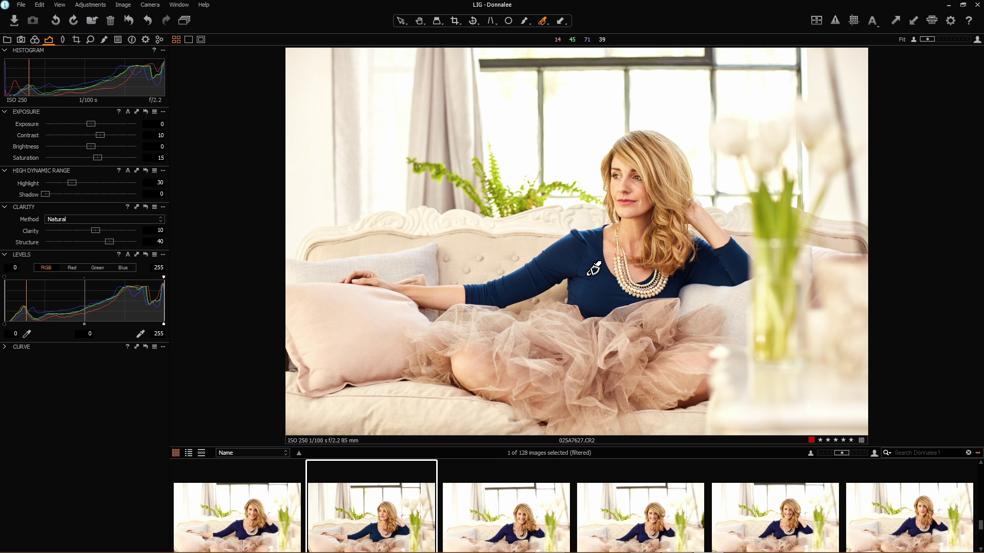
pyautogui.scroll(1, 594, 269)
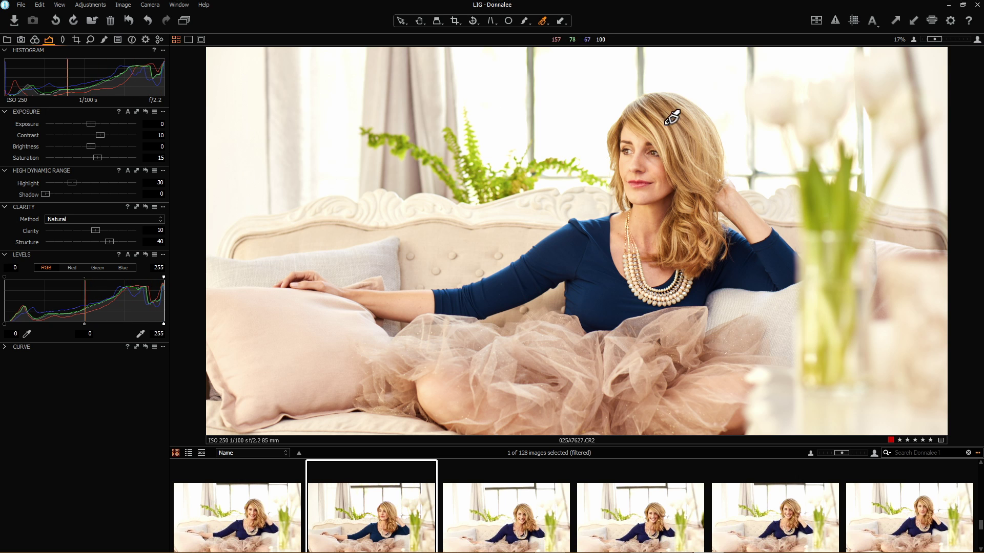
# Step: Warm the white balance by setting the colour temperature to 6200 Kelvin
pyautogui.click(35, 39)
pyautogui.click(158, 200)
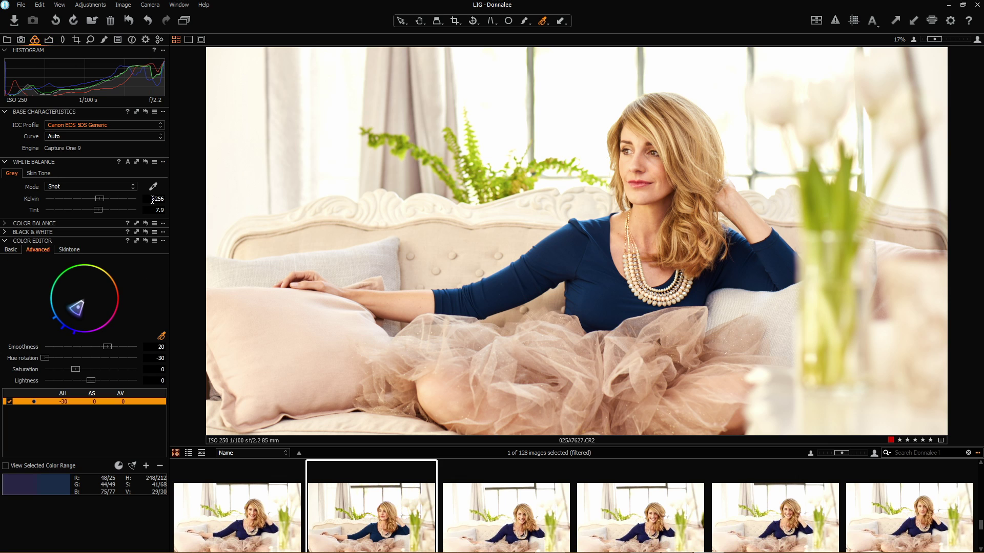
pyautogui.write('6200')
pyautogui.press('Return')
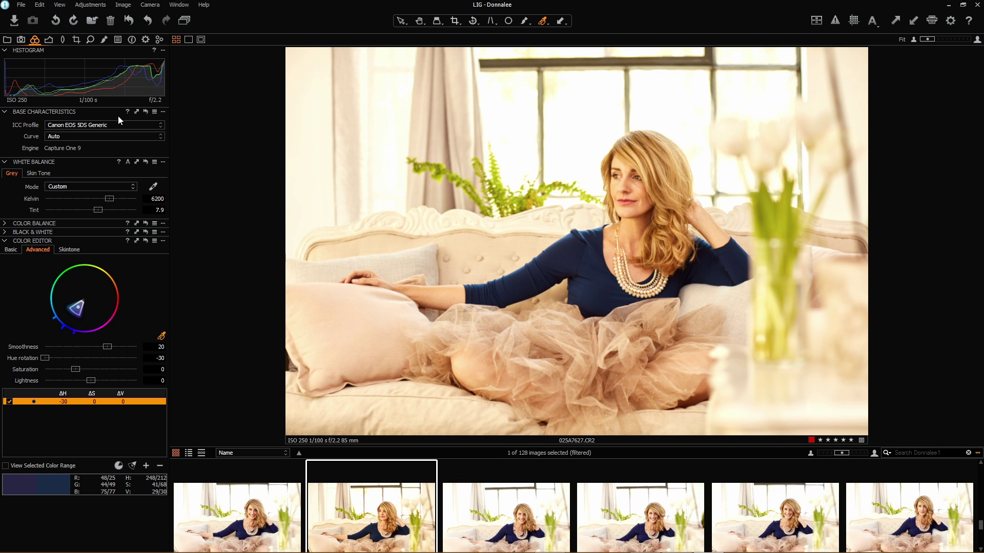
# Step: Set the photo's overall saturation to -15
pyautogui.click(49, 39)
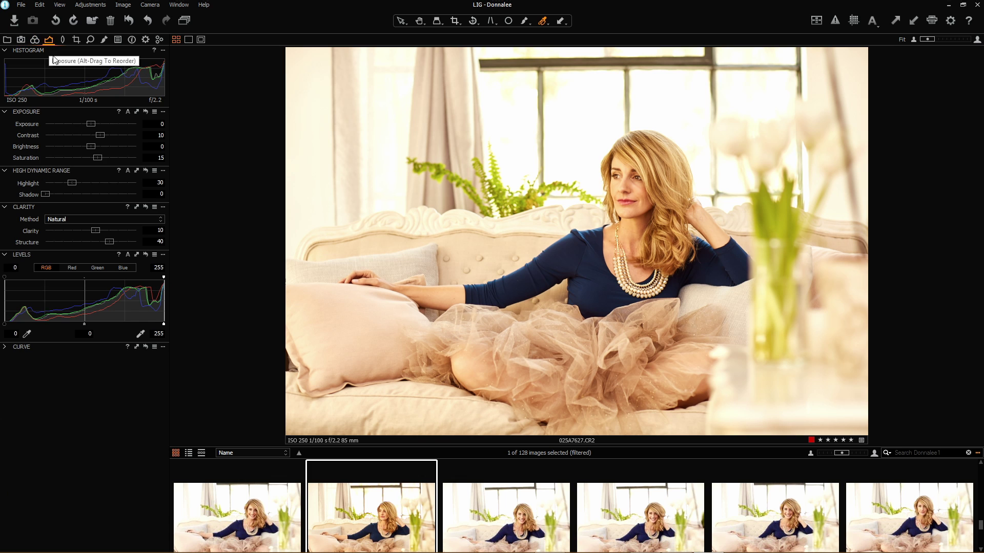
pyautogui.moveTo(97, 159); pyautogui.dragTo(85, 161)
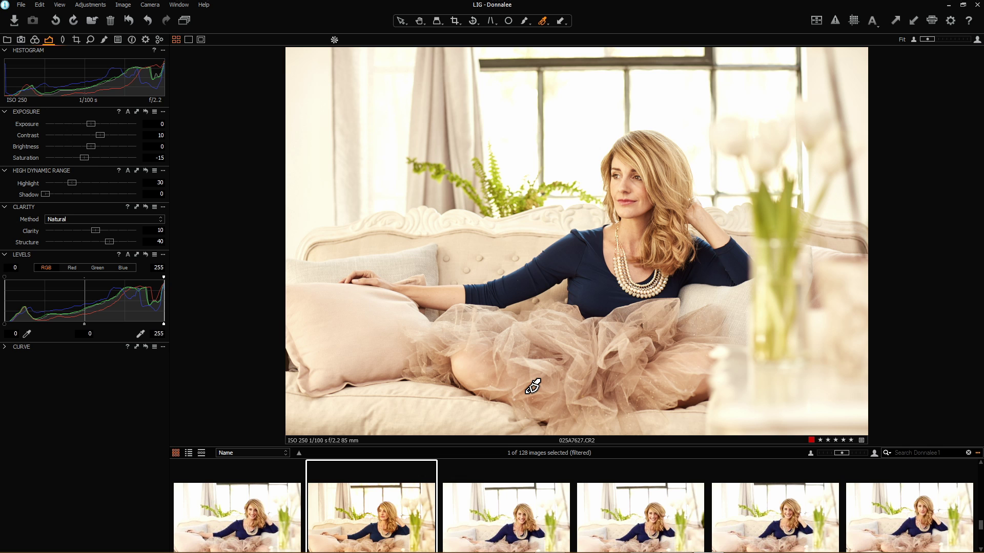
pyautogui.hotkey('ctrl', '+')
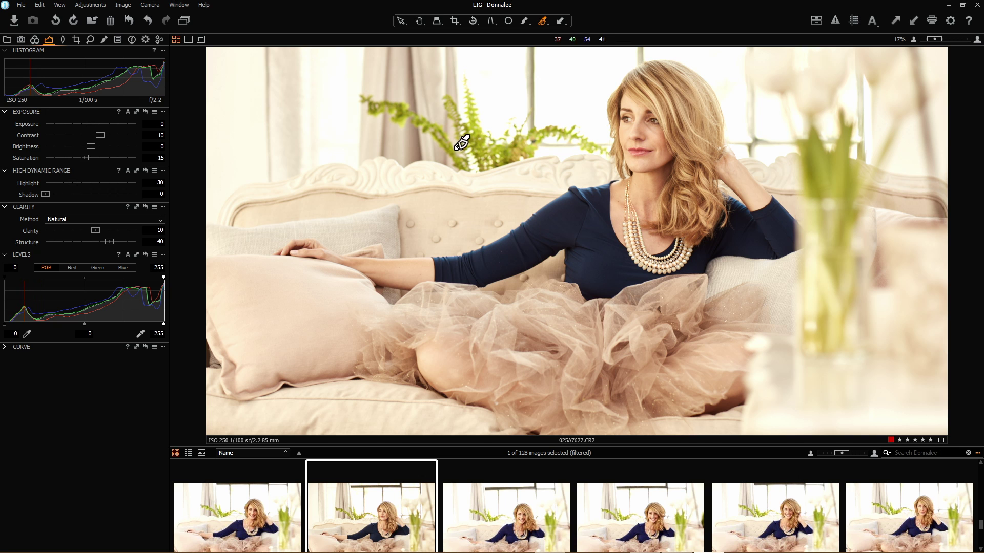
# Step: Boost the saturation of the blue range to 66.7 in the basic Color Editor
pyautogui.click(34, 44)
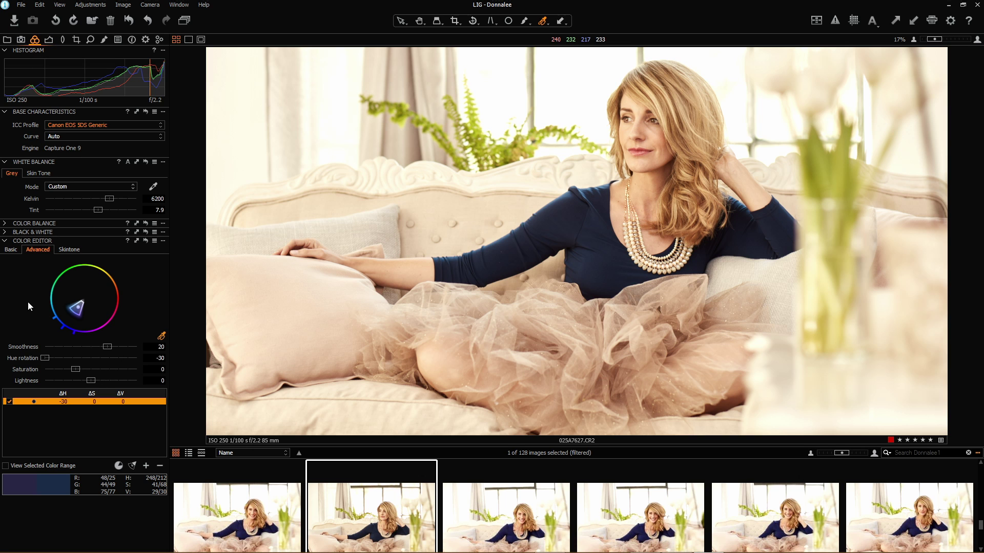
pyautogui.click(11, 250)
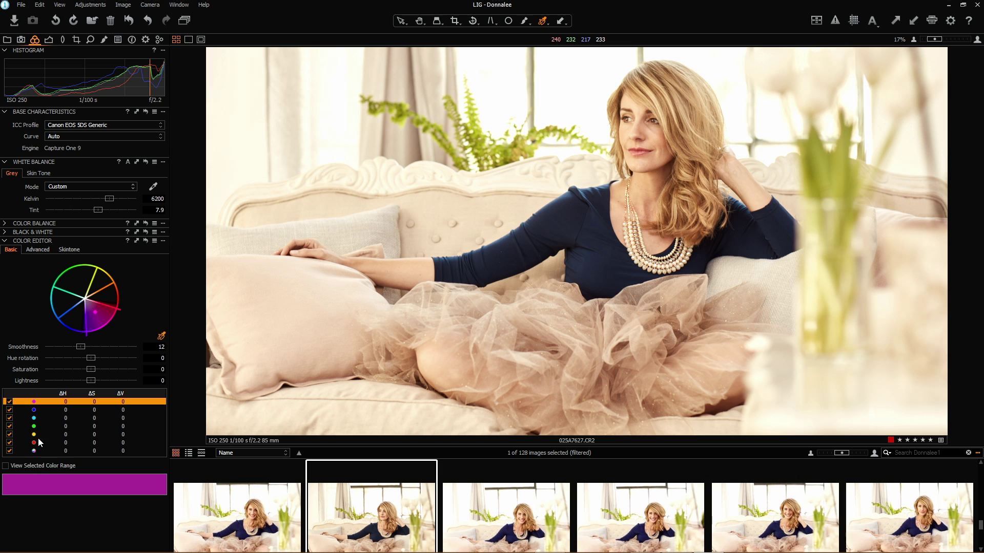
pyautogui.click(40, 411)
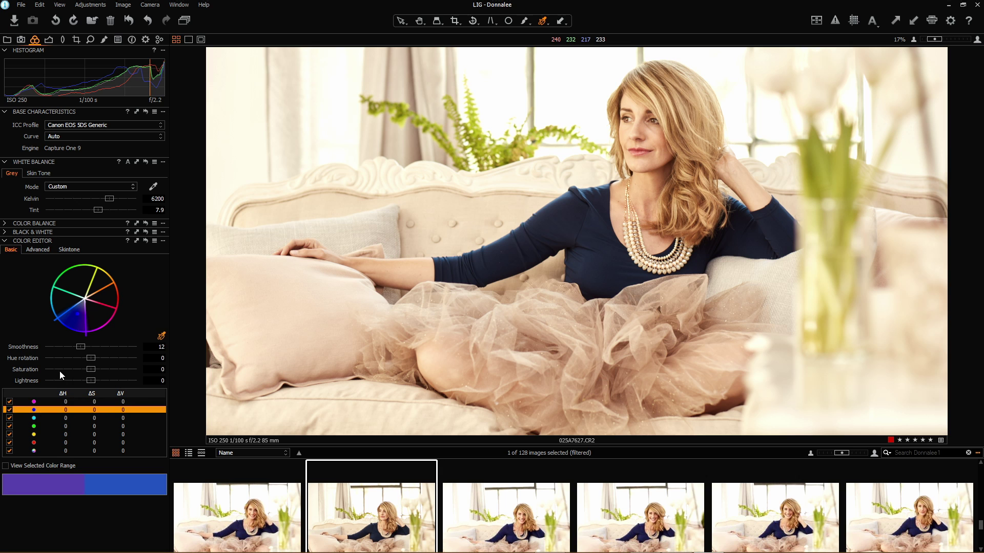
pyautogui.moveTo(91, 370); pyautogui.dragTo(125, 367)
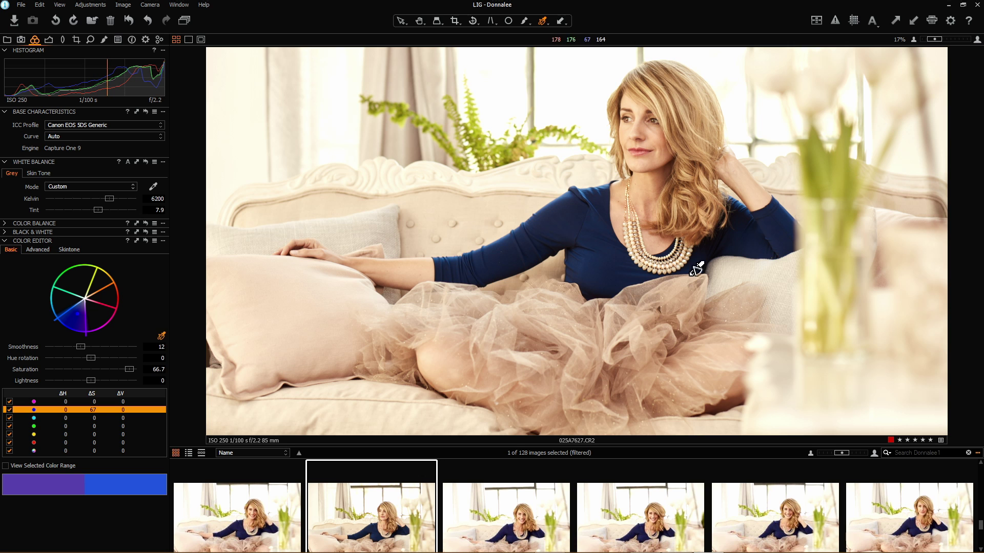
# Step: Set the saturation of the yellow range to 15.1 in the basic Color Editor
pyautogui.click(36, 435)
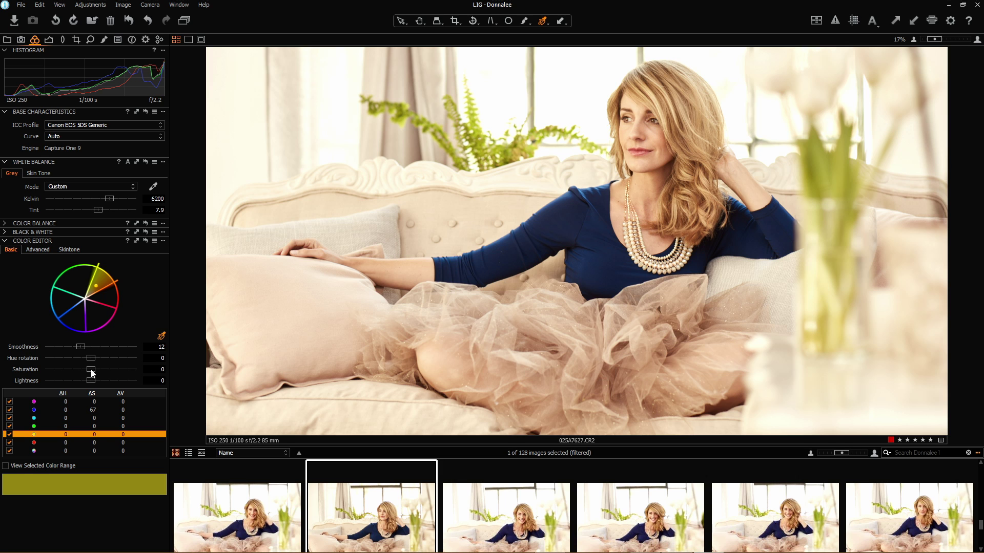
pyautogui.moveTo(91, 370); pyautogui.dragTo(122, 365)
pyautogui.moveTo(124, 374); pyautogui.dragTo(100, 377)
pyautogui.hotkey('ctrl', '0')
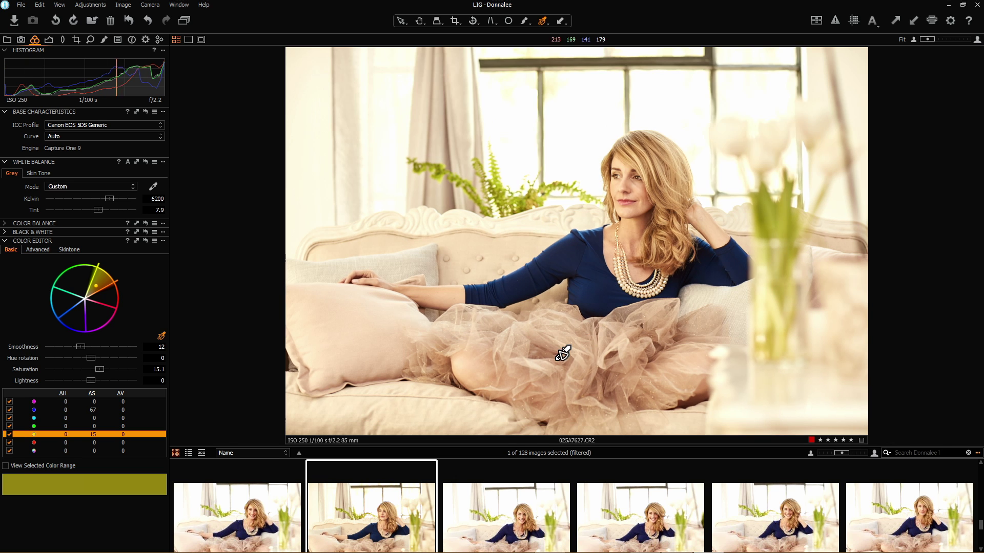
pyautogui.hotkey('ctrl', '=')
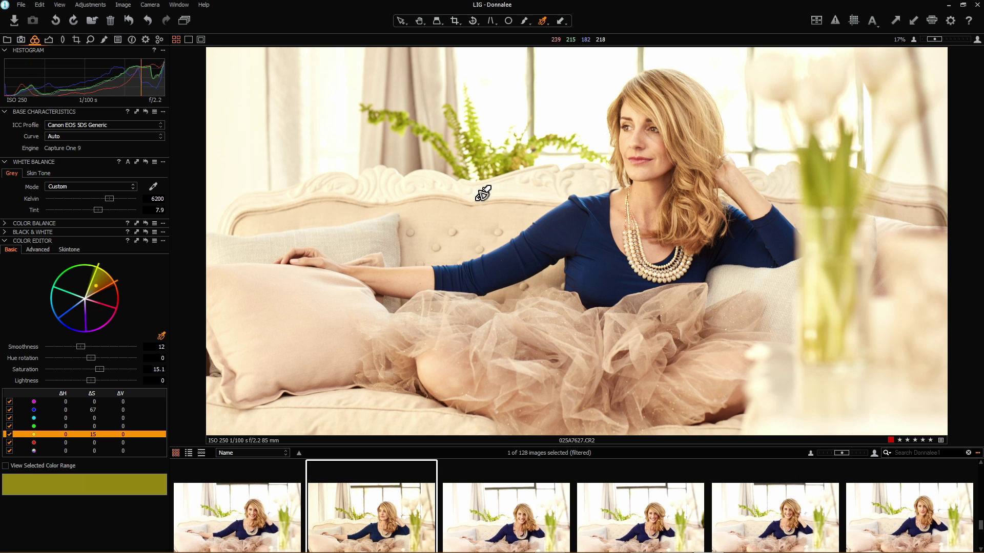
# Step: Add a local adjustment layer named "skin glow" and activate the mask brush for it
pyautogui.click(105, 40)
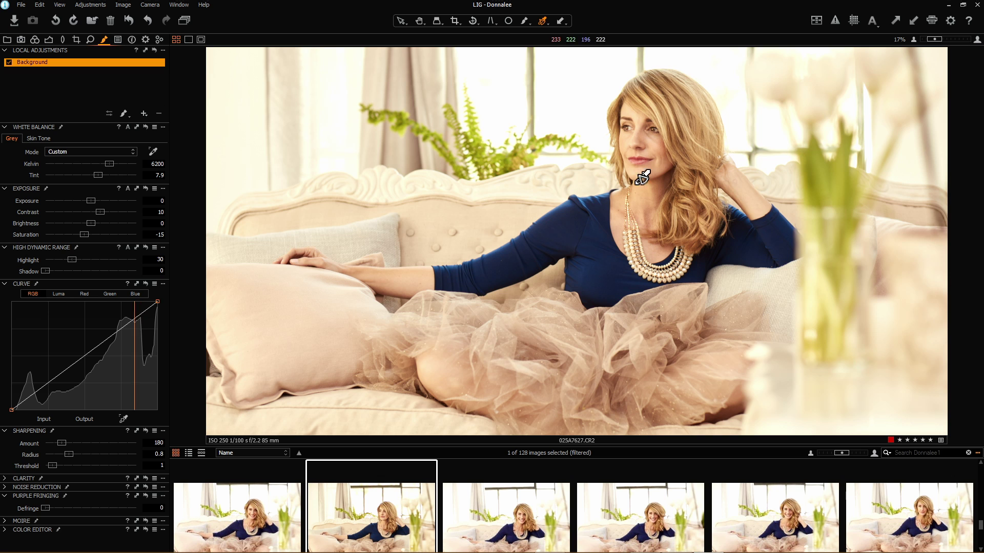
pyautogui.scroll(1, 667, 177)
pyautogui.scroll(1, 682, 102)
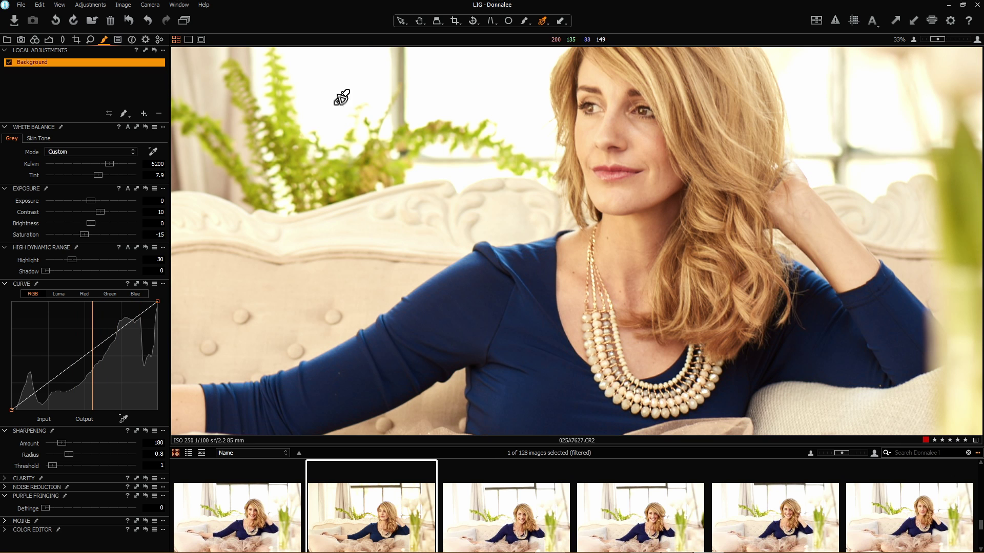
pyautogui.click(144, 114)
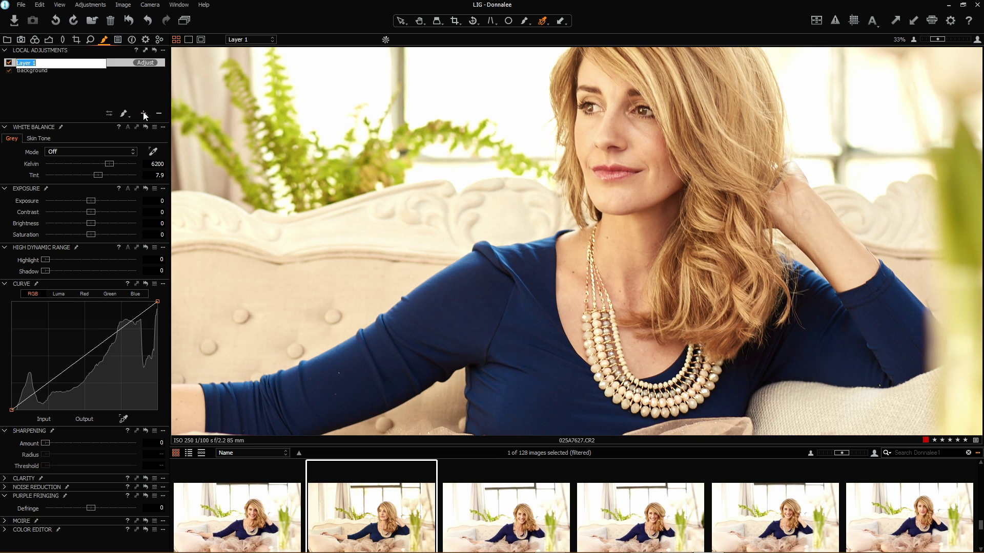
pyautogui.click(124, 114)
pyautogui.write('ski')
pyautogui.press('Return')
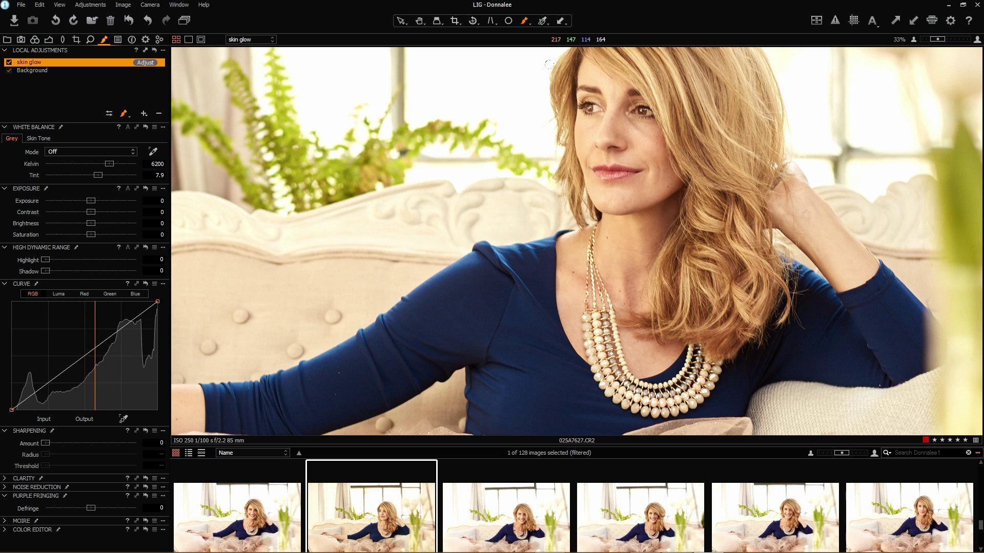
# Step: Resize the mask brush, paint the skin glow mask on the cheek below the eye nearest the hair, and set the layer's exposure to 1.48
pyautogui.rightClick(641, 153)
pyautogui.moveTo(612, 139); pyautogui.dragTo(599, 138)
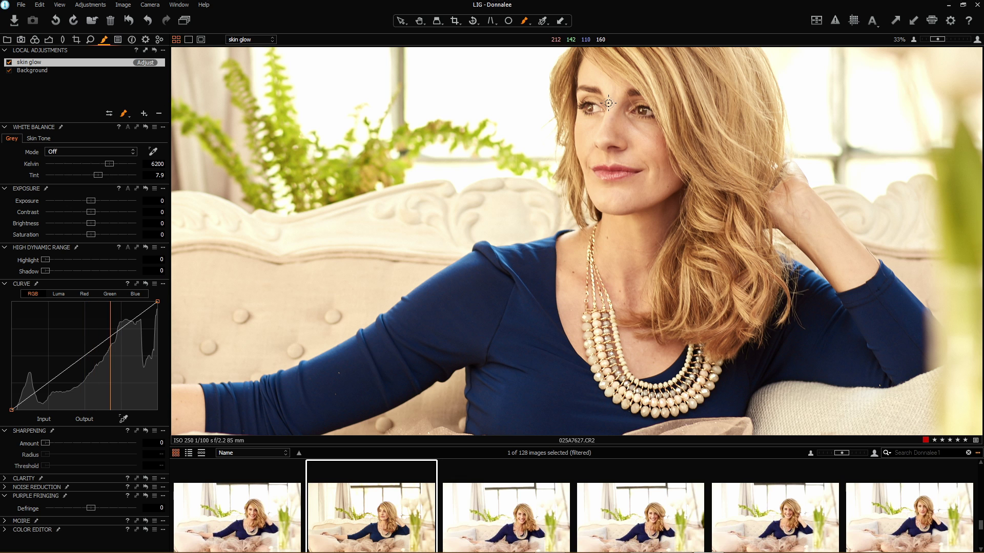
pyautogui.scroll(1, 620, 126)
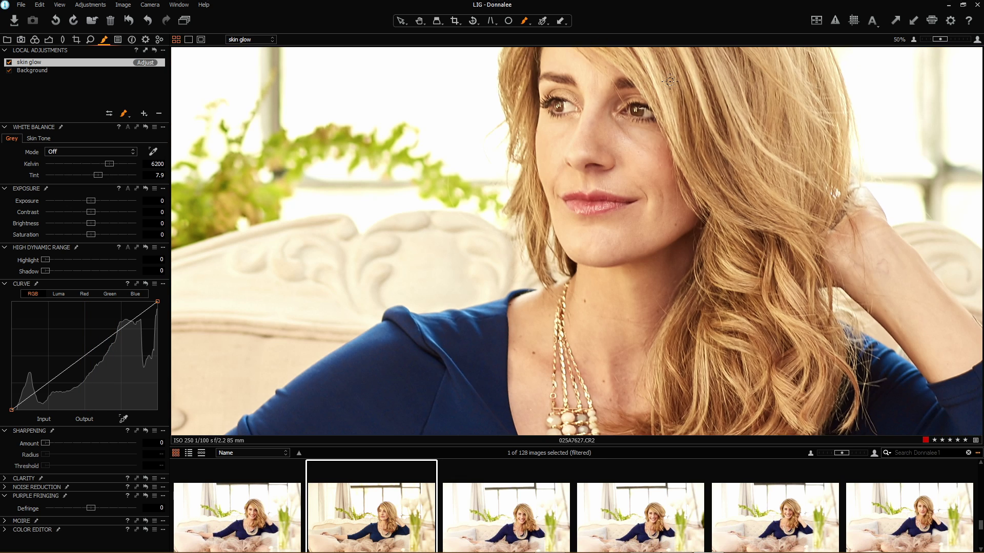
pyautogui.moveTo(765, 99)
pyautogui.mouseDown()
pyautogui.moveTo(783, 110)
pyautogui.moveTo(782, 154)
pyautogui.mouseUp()
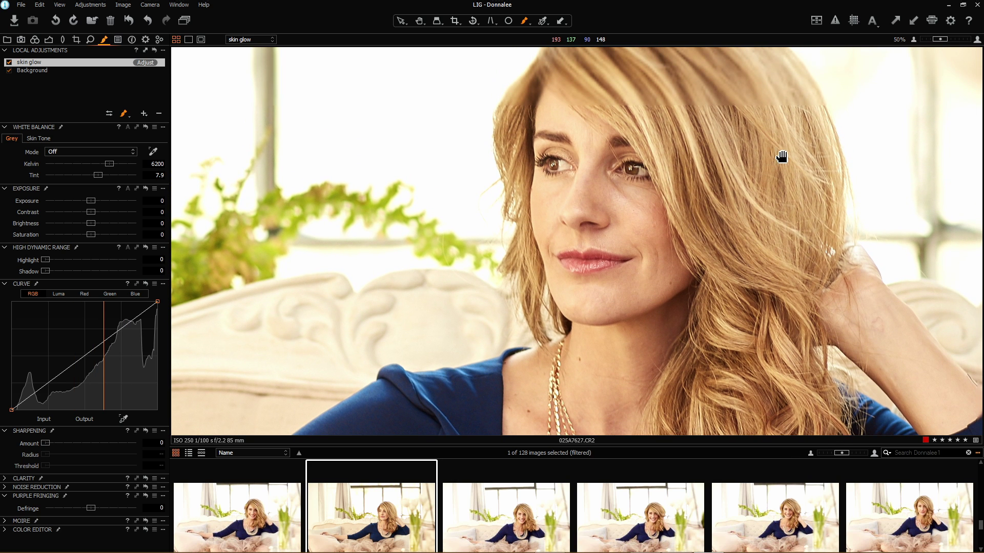
pyautogui.scroll(1, 615, 173)
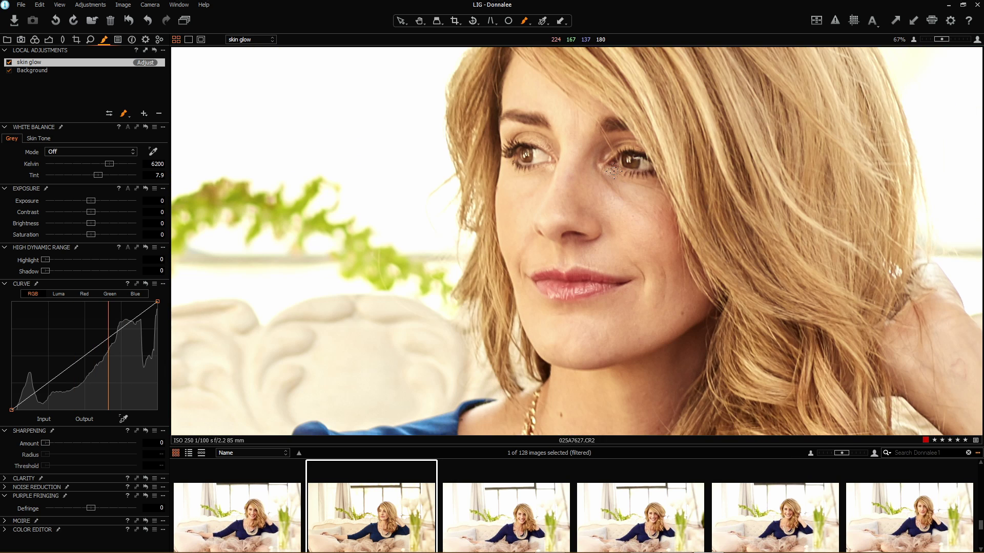
pyautogui.scroll(1, 601, 159)
pyautogui.rightClick(572, 152)
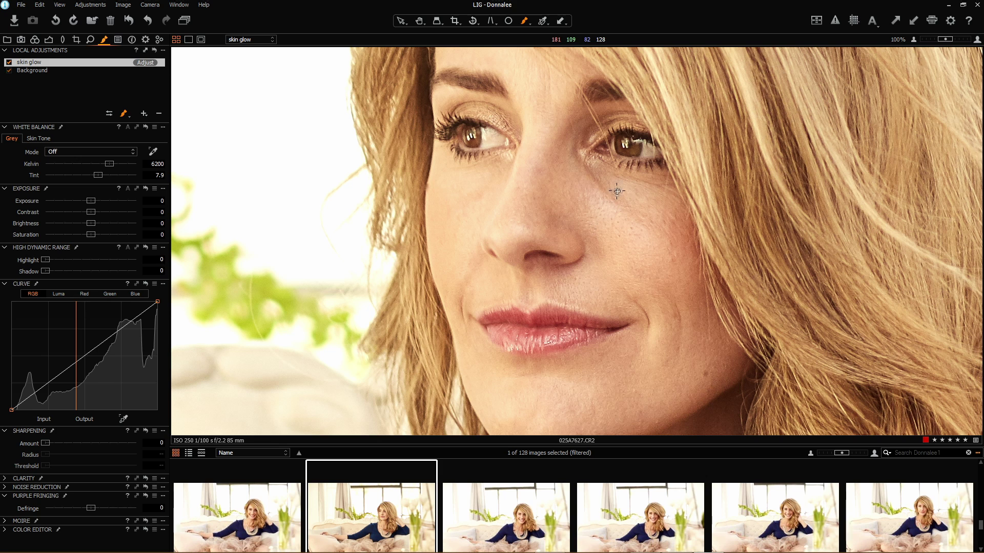
pyautogui.moveTo(631, 211)
pyautogui.mouseDown()
pyautogui.moveTo(580, 163)
pyautogui.moveTo(639, 215)
pyautogui.mouseUp()
pyautogui.moveTo(599, 190)
pyautogui.mouseDown()
pyautogui.moveTo(589, 177)
pyautogui.moveTo(604, 186)
pyautogui.moveTo(651, 172)
pyautogui.mouseUp()
pyautogui.moveTo(91, 202); pyautogui.dragTo(108, 201)
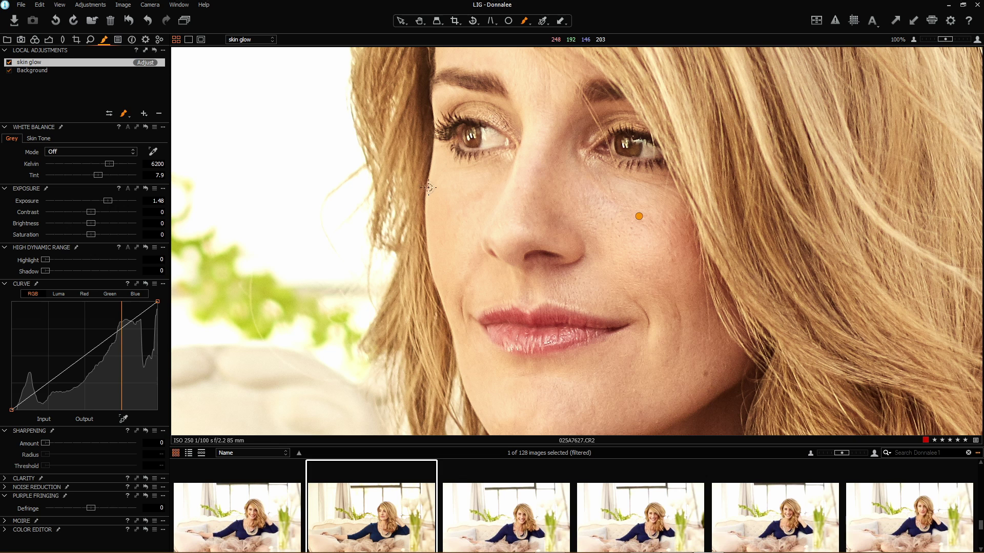
# Step: Extend the skin glow mask over both under-eye areas, the nose and the cheeks, adjusting the brush size to fit
pyautogui.click(606, 187)
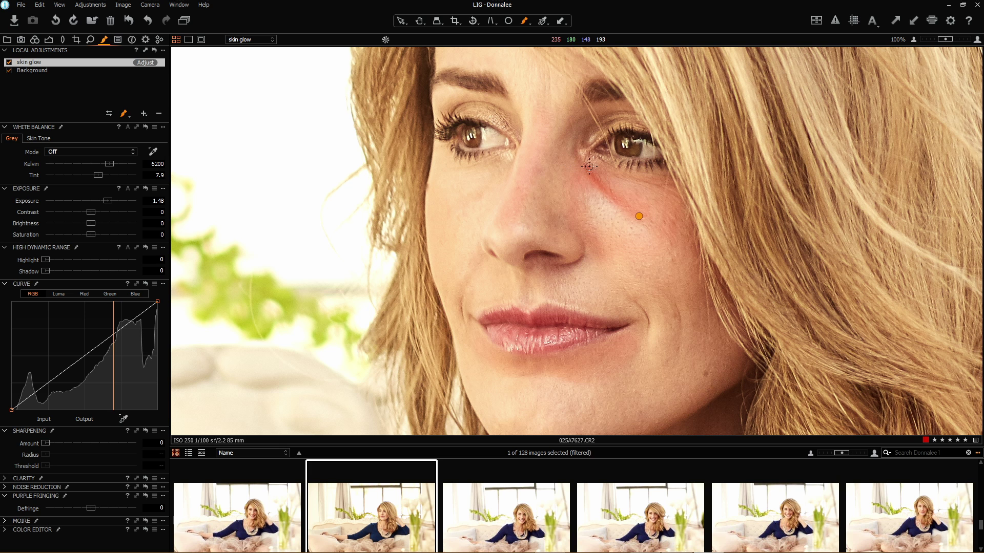
pyautogui.scroll(-1, 687, 253)
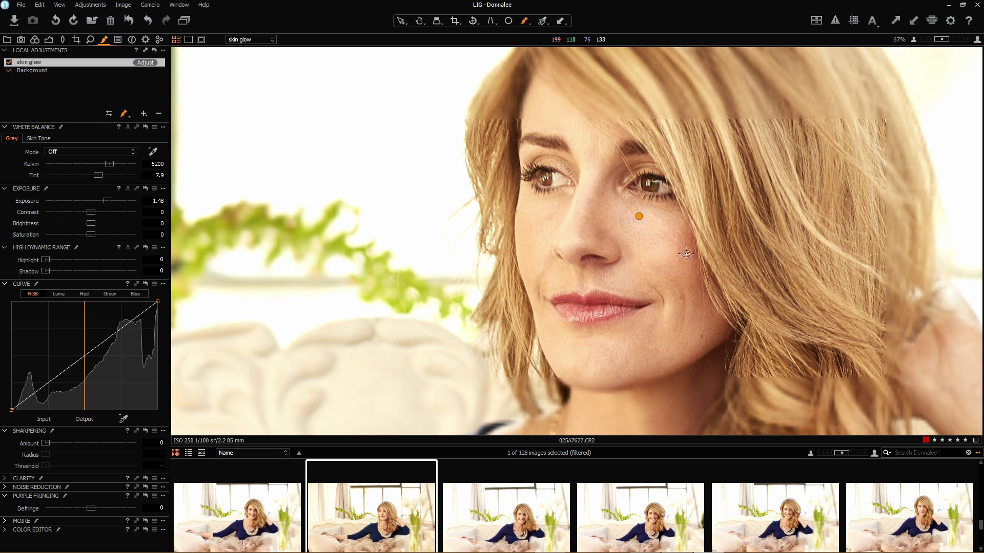
pyautogui.scroll(-1, 687, 254)
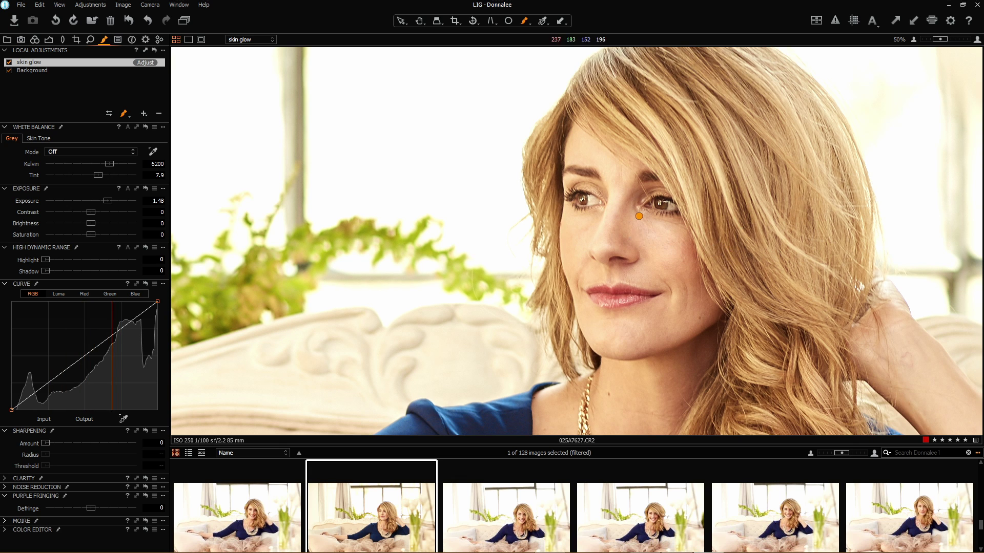
pyautogui.rightClick(638, 239)
pyautogui.moveTo(618, 222); pyautogui.dragTo(630, 246)
pyautogui.scroll(3, 604, 165)
pyautogui.moveTo(604, 169); pyautogui.dragTo(589, 328)
pyautogui.scroll(-2, 956, 190)
pyautogui.scroll(3, 808, 327)
pyautogui.scroll(-3, 637, 268)
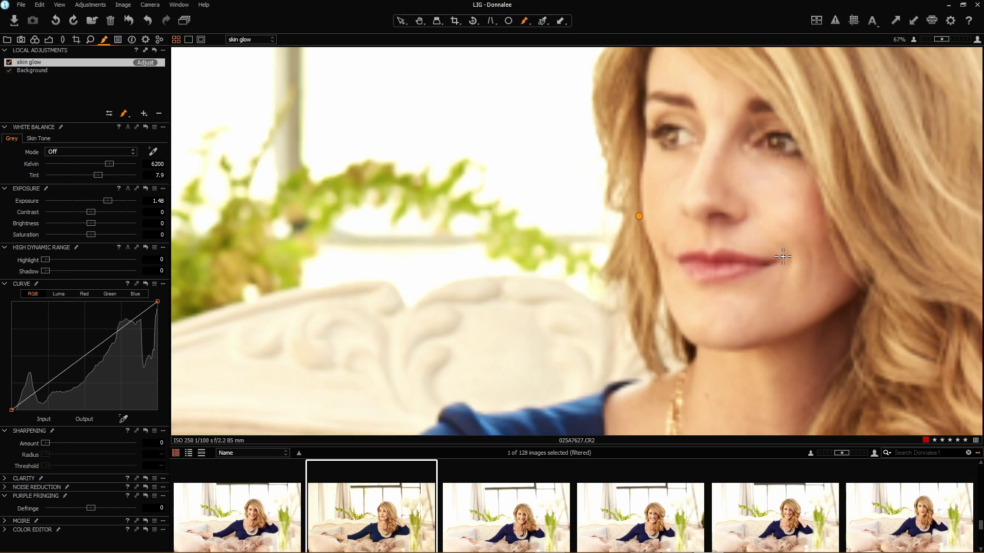
pyautogui.scroll(3, 883, 144)
pyautogui.scroll(-6, 254, 162)
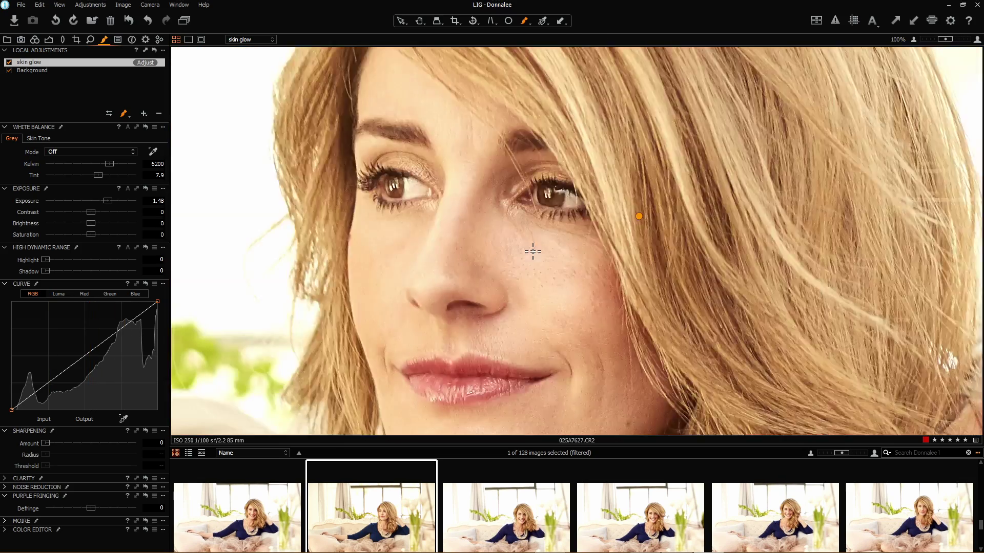
pyautogui.rightClick(466, 286)
pyautogui.scroll(3, 466, 286)
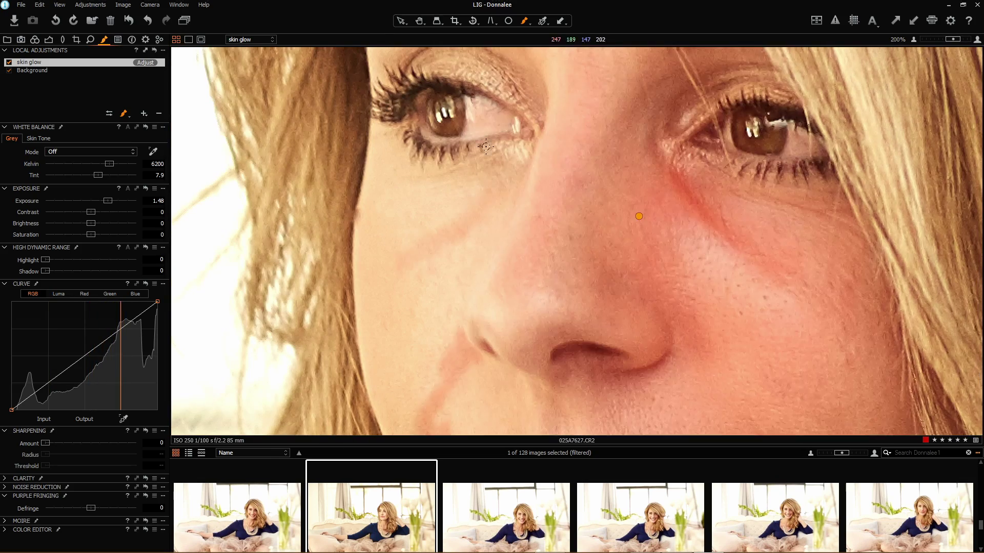
pyautogui.scroll(-5, 414, 173)
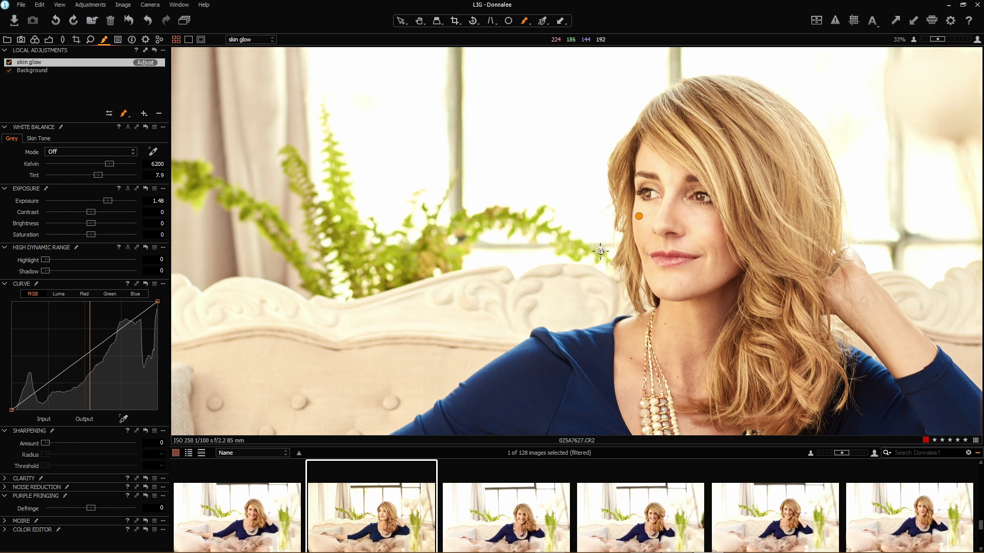
# Step: Compare the portrait with and without the skin glow layer, keeping the layer enabled
pyautogui.click(9, 66)
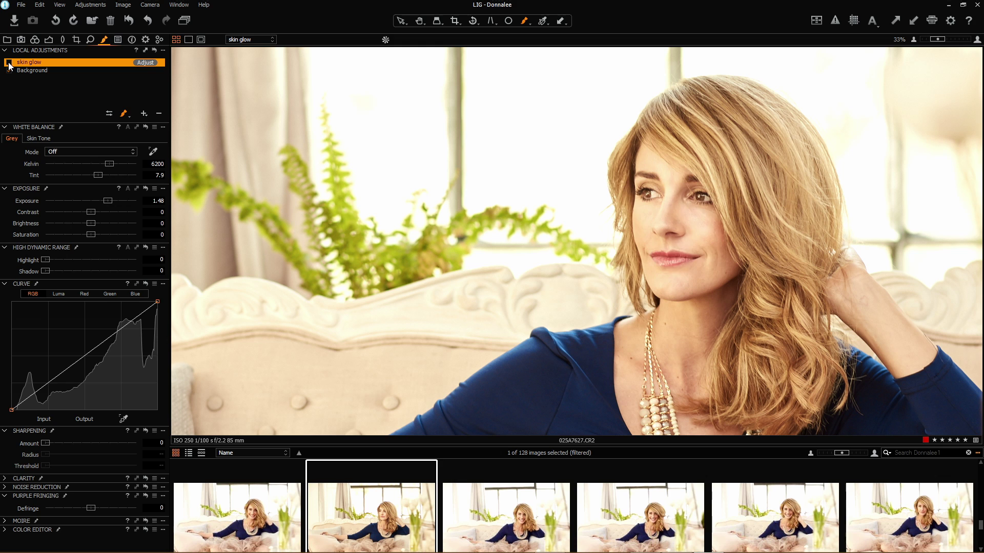
pyautogui.click(9, 64)
pyautogui.click(8, 63)
pyautogui.click(639, 216)
pyautogui.scroll(-1, 737, 267)
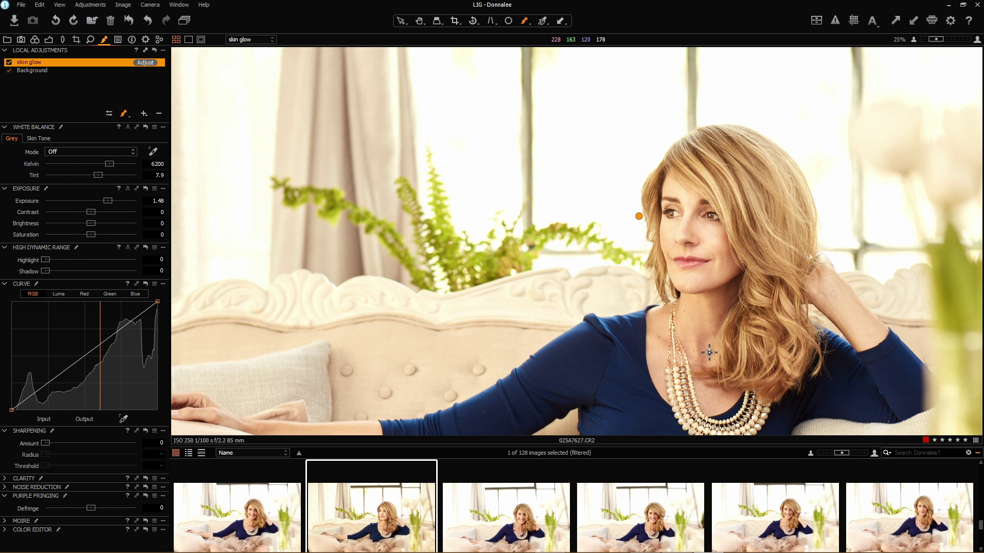
pyautogui.scroll(-1, 709, 352)
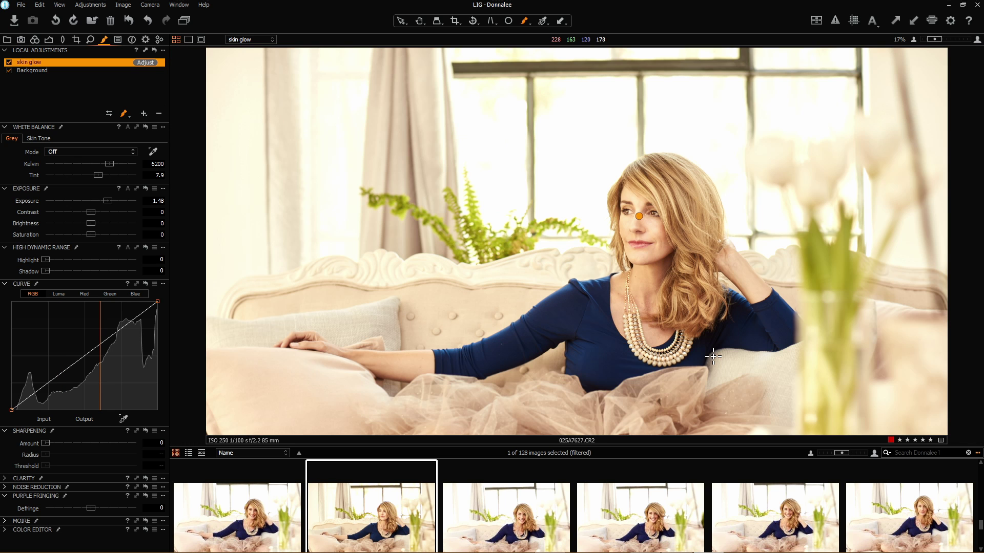
pyautogui.moveTo(671, 395); pyautogui.dragTo(670, 345)
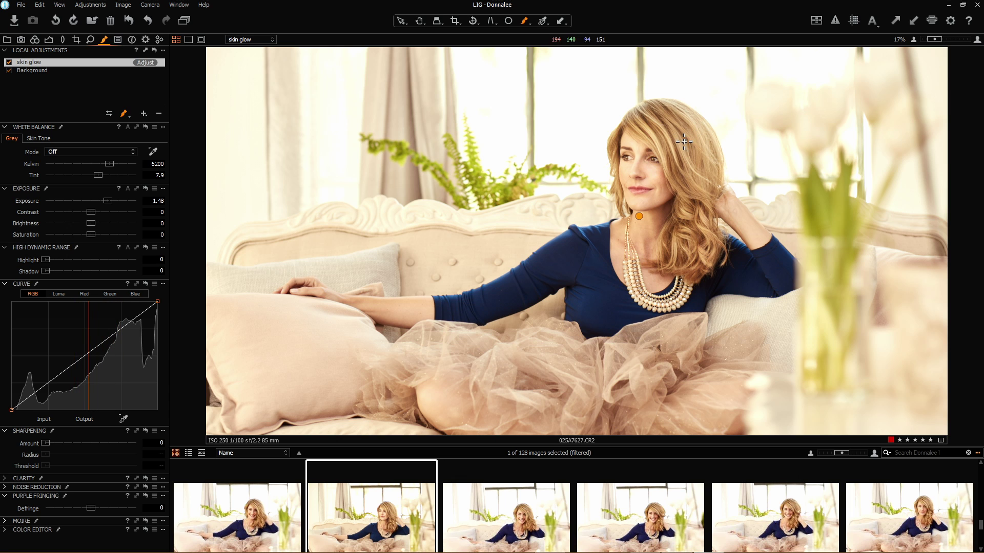
# Step: Add a local adjustment layer named "hair"
pyautogui.click(144, 114)
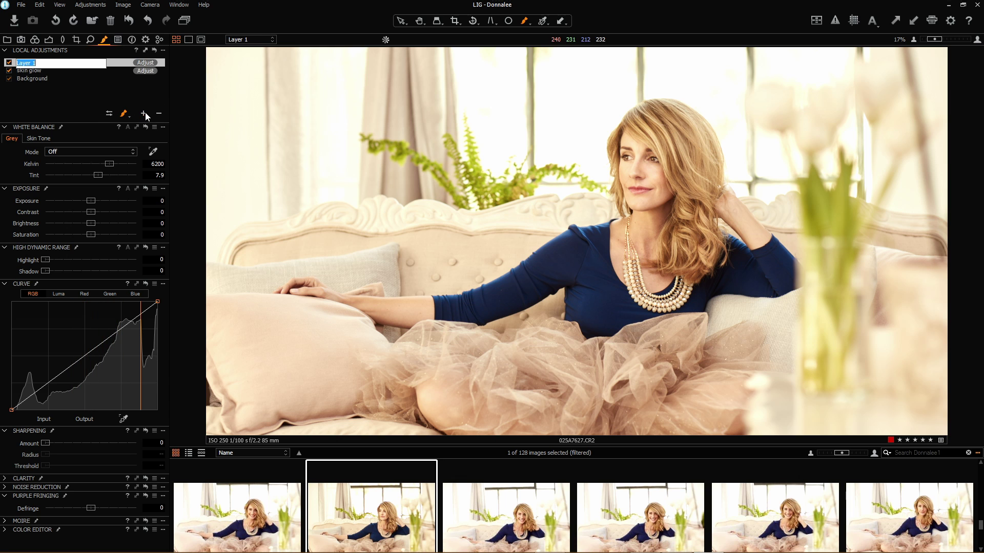
pyautogui.write('hair')
pyautogui.press('Return')
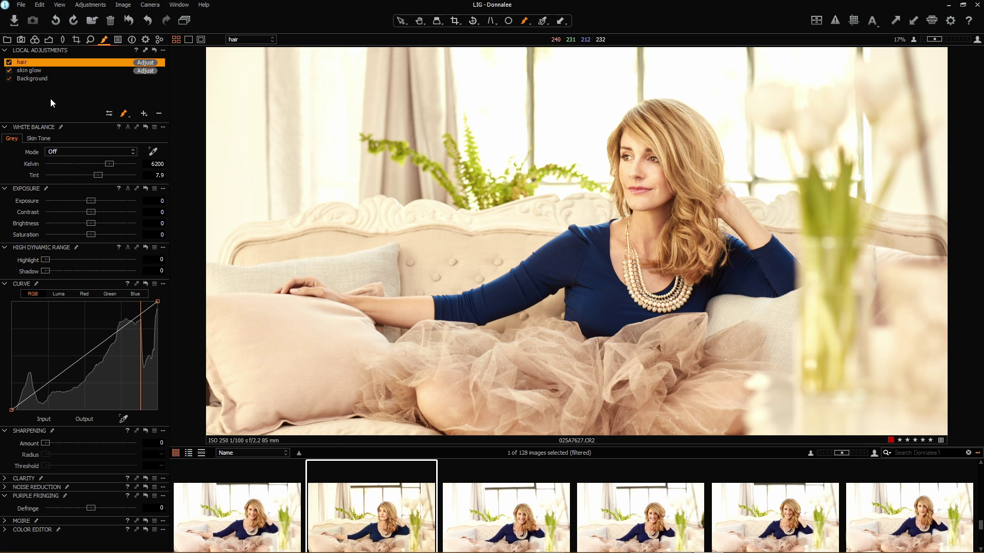
# Step: Brush the hair layer's mask over the woman's hair with an adjusted brush size and set the layer's exposure to 2.56
pyautogui.rightClick(638, 216)
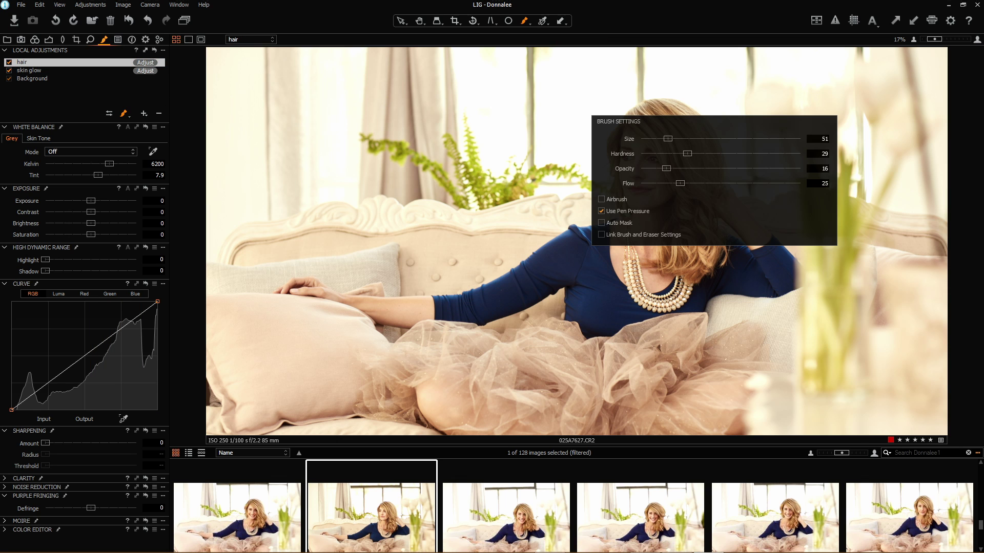
pyautogui.moveTo(672, 139); pyautogui.dragTo(681, 138)
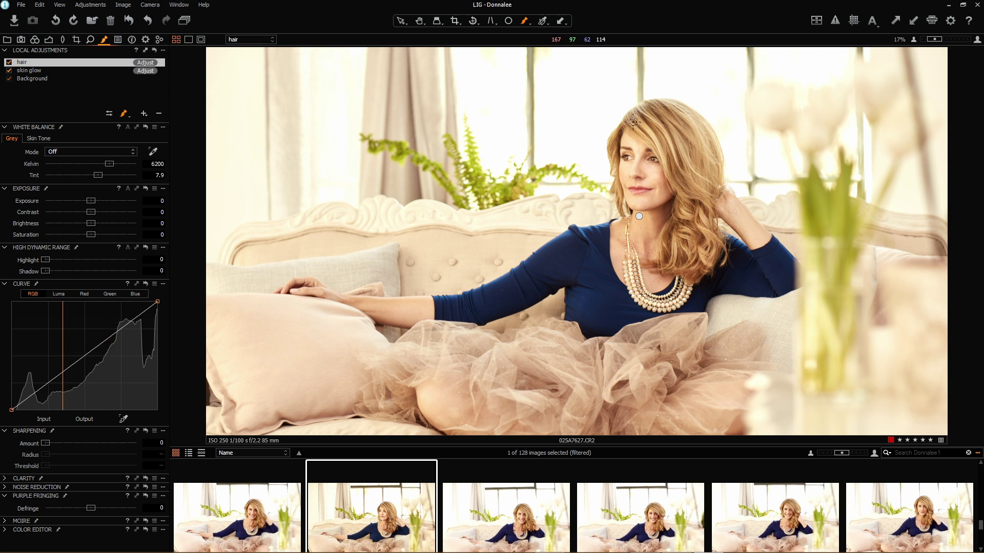
pyautogui.moveTo(628, 127)
pyautogui.mouseDown()
pyautogui.moveTo(693, 122)
pyautogui.moveTo(638, 121)
pyautogui.moveTo(680, 129)
pyautogui.moveTo(679, 119)
pyautogui.moveTo(626, 116)
pyautogui.moveTo(671, 126)
pyautogui.moveTo(642, 121)
pyautogui.mouseUp()
pyautogui.scroll(1, 715, 202)
pyautogui.rightClick(663, 210)
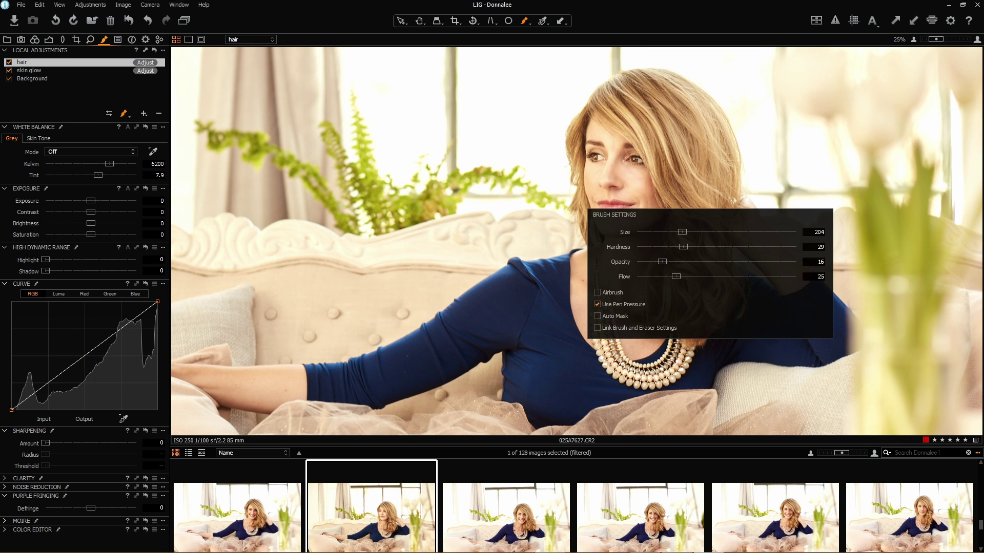
pyautogui.moveTo(676, 232); pyautogui.dragTo(672, 232)
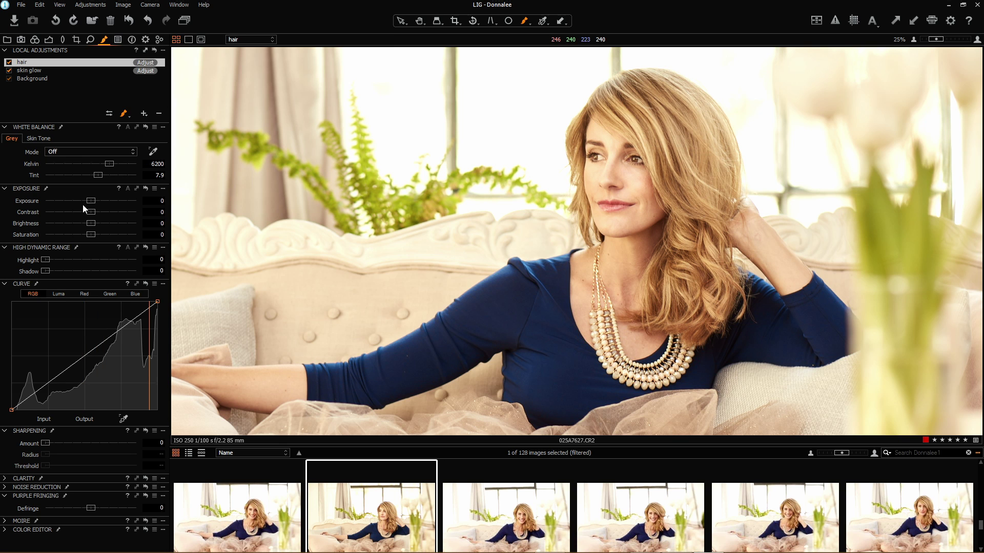
pyautogui.moveTo(90, 200); pyautogui.dragTo(120, 201)
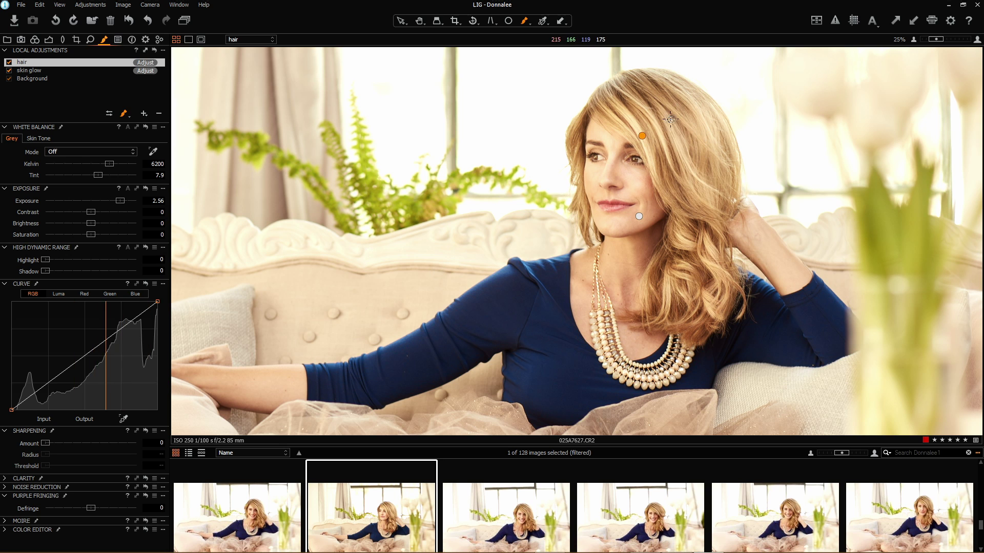
# Step: Compare the portrait with and without the hair layer, keeping it enabled, and switch from the mask brush to the Select tool
pyautogui.click(8, 62)
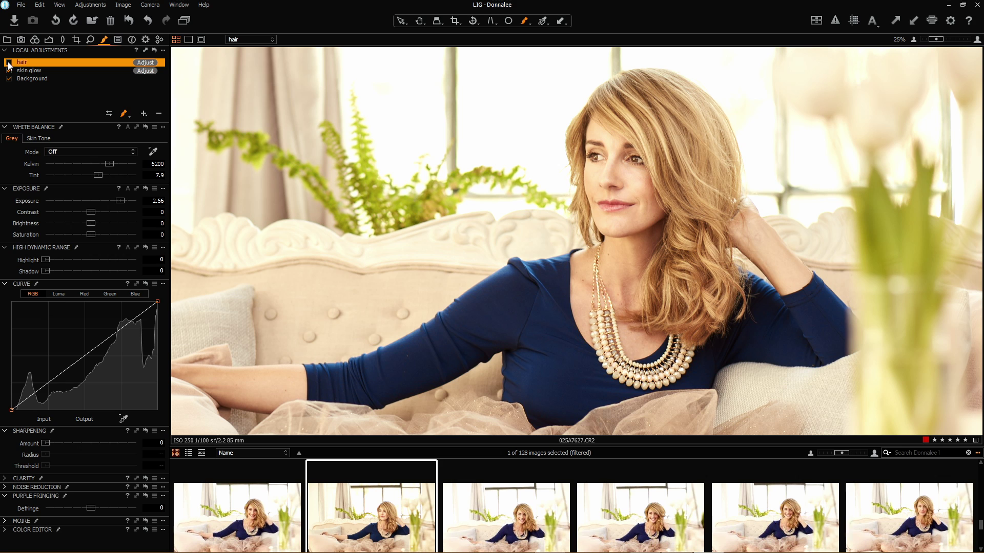
pyautogui.click(9, 64)
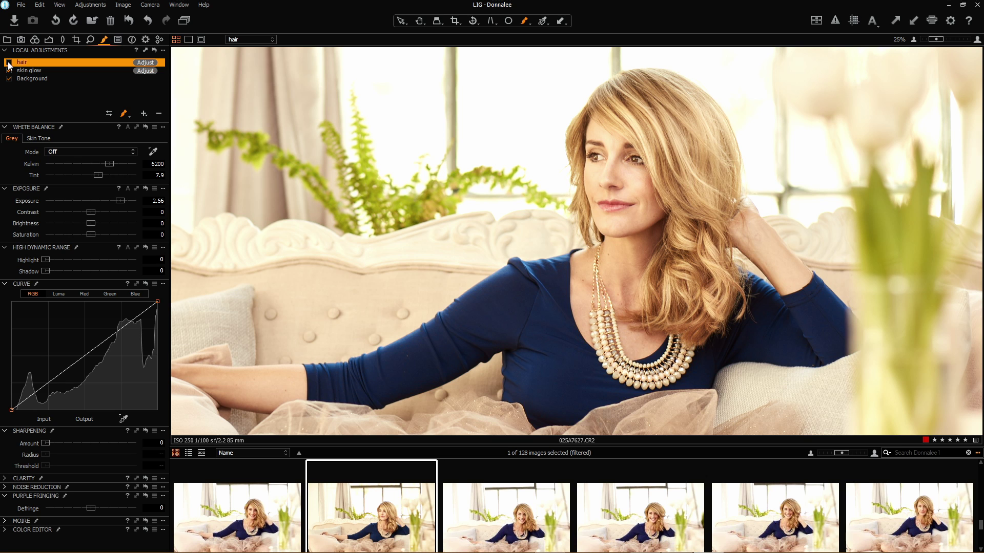
pyautogui.click(9, 62)
pyautogui.click(9, 62)
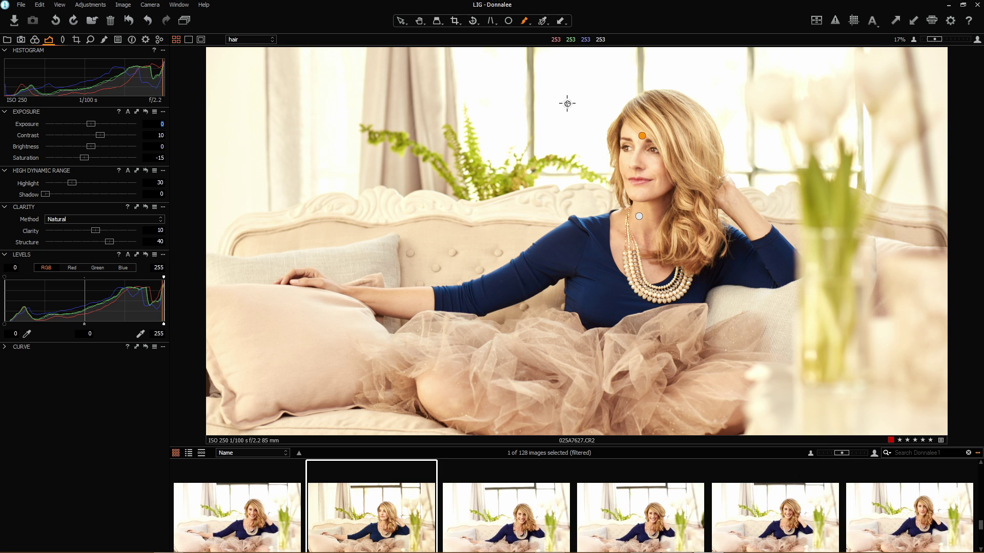
pyautogui.press('v')
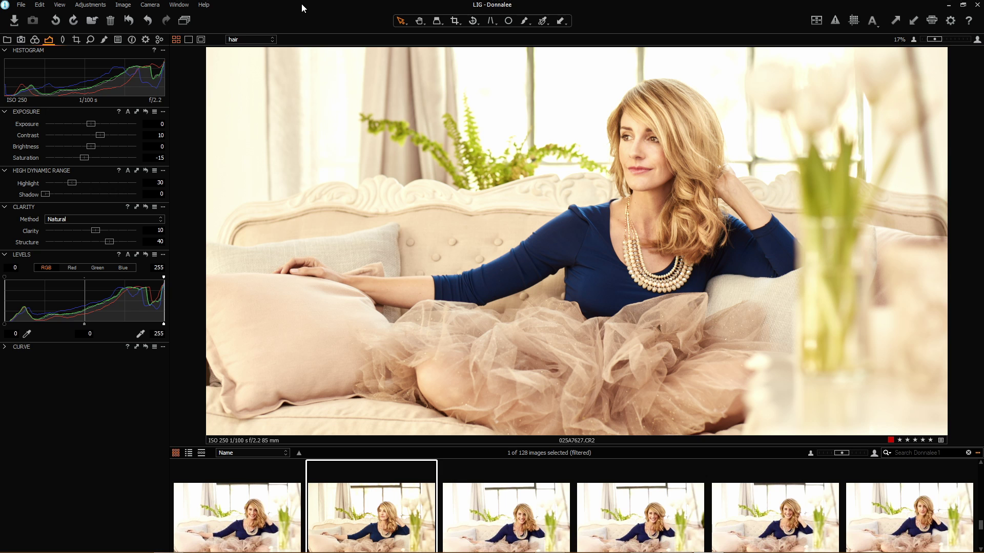
# Step: Process the portrait with the TIFF 8 Bit Full Size (Adobe RGB) recipe
pyautogui.click(145, 40)
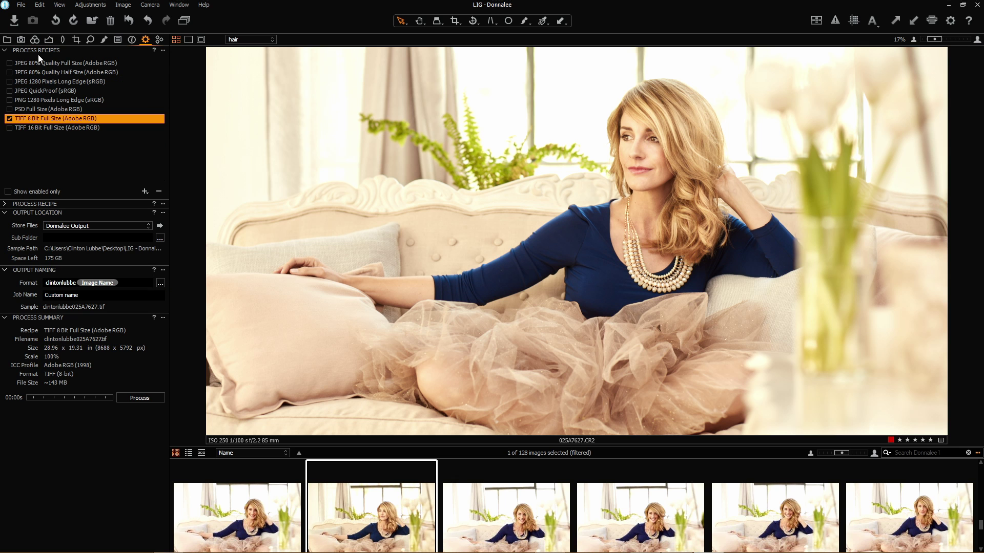
pyautogui.moveTo(29, 128)
pyautogui.moveTo(49, 86)
pyautogui.click(143, 398)
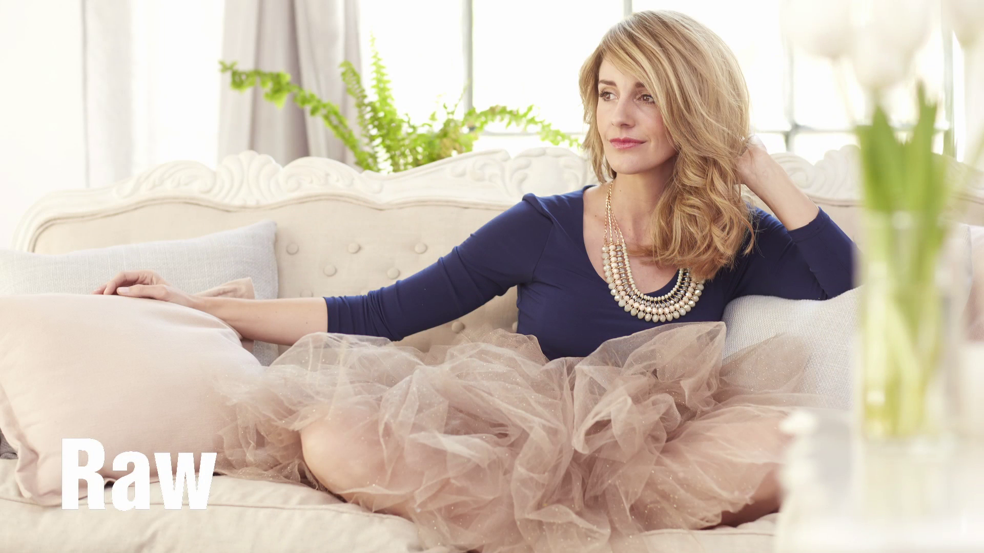